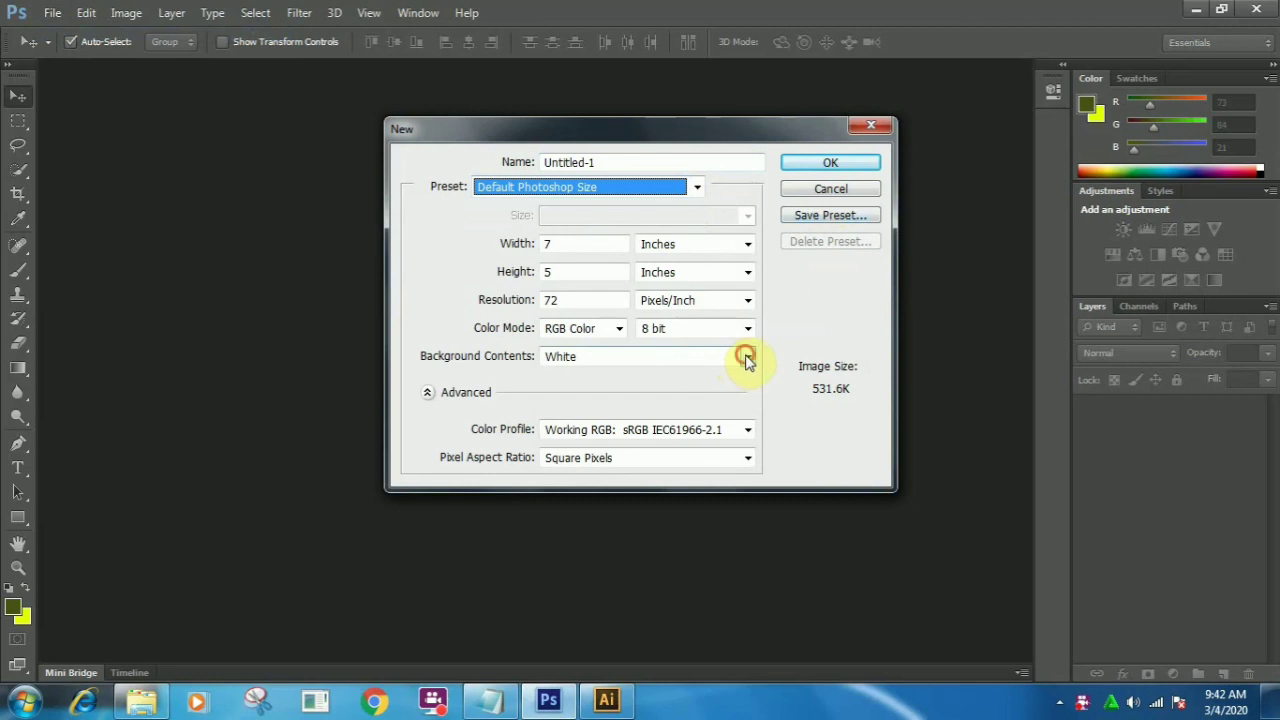
Step: Create a 7 × 5 inch, 72 pixels/inch RGB document with transparent background contents and add three more empty layers
{"action": "left_click", "coordinate": [749, 408]}
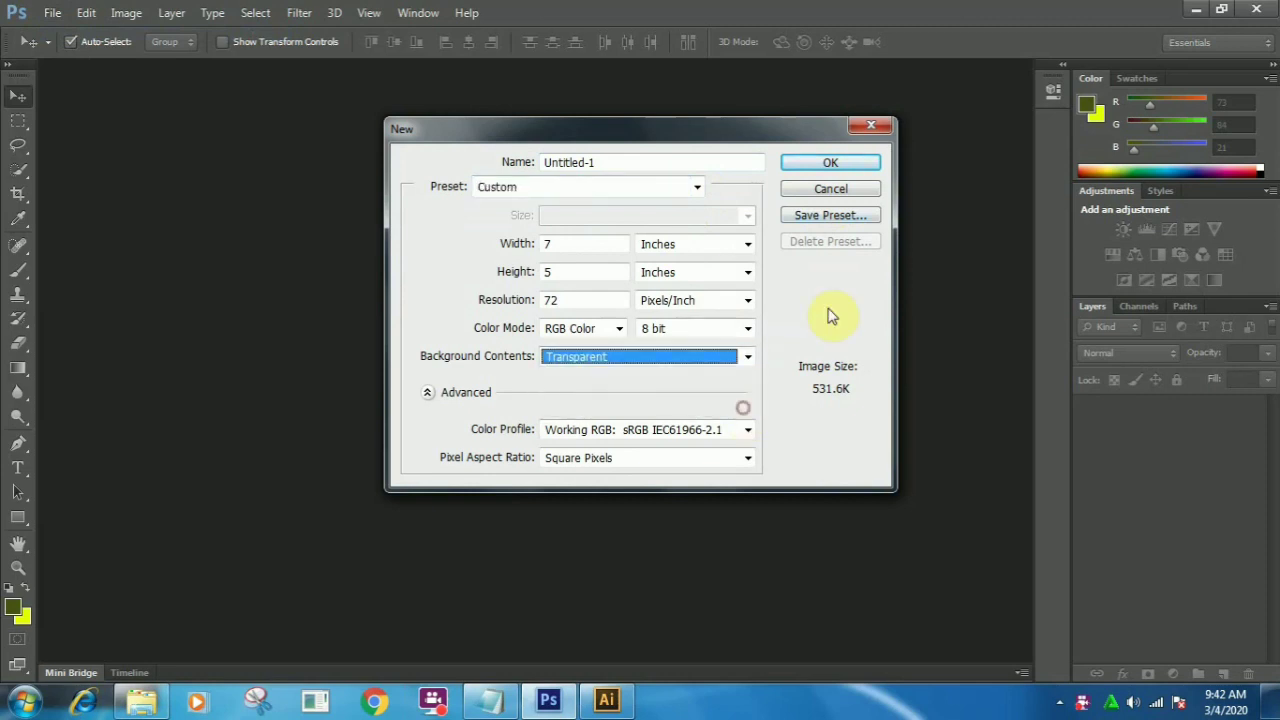
{"action": "left_click", "coordinate": [824, 166]}
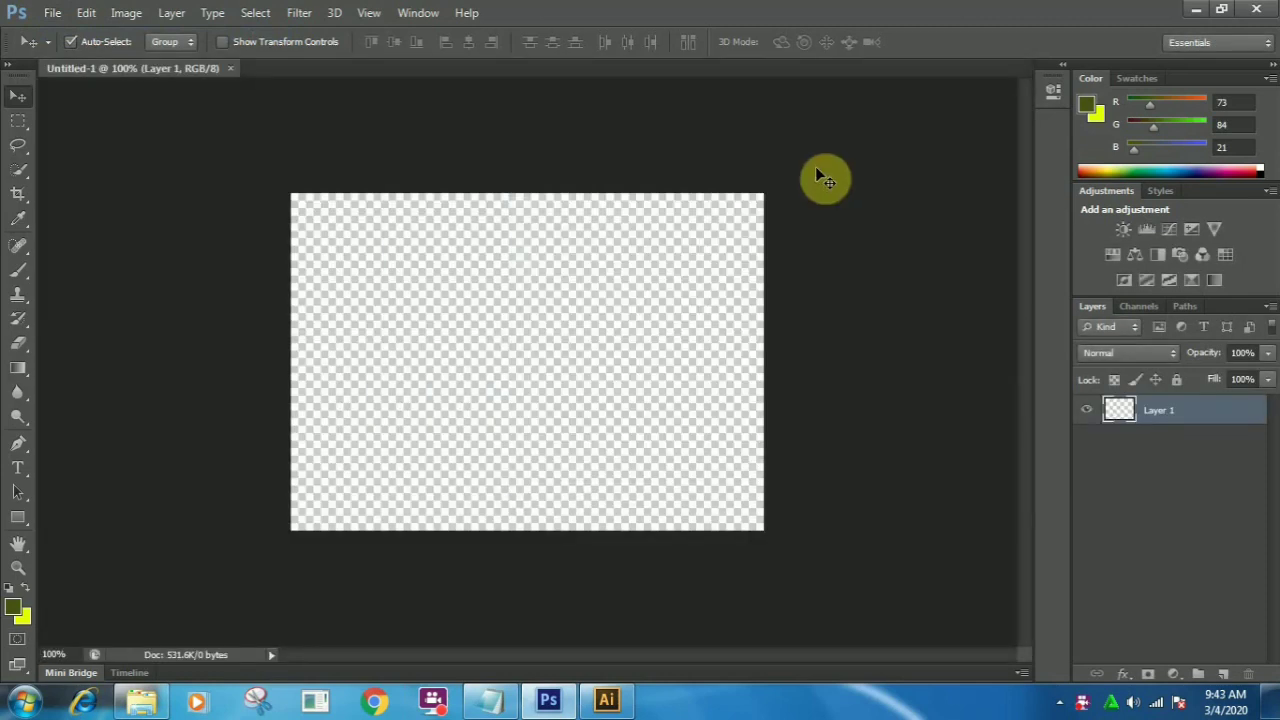
{"action": "left_click", "coordinate": [1224, 676]}
{"action": "left_click", "coordinate": [1225, 677]}
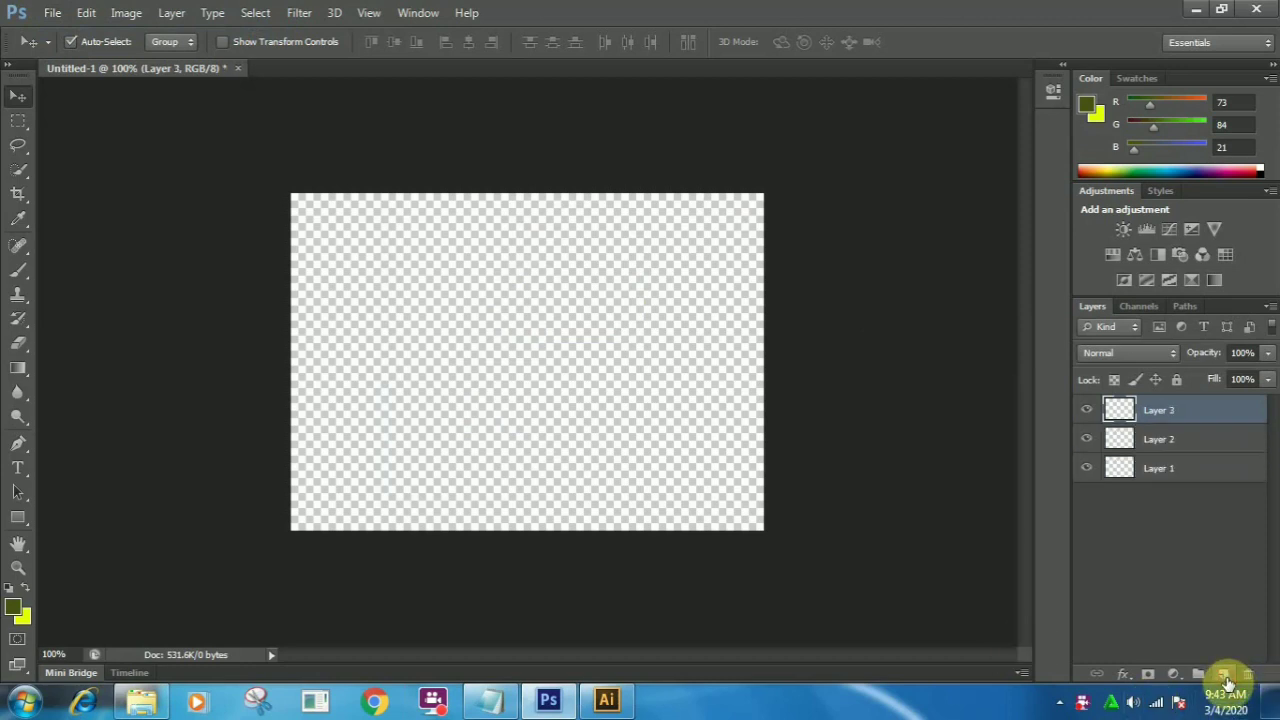
{"action": "left_click", "coordinate": [1225, 676]}
Step: Open layer1.psd, copy its entire artwork and paste it into Layer 1 of the Untitled-1 document
{"action": "left_click", "coordinate": [1178, 505]}
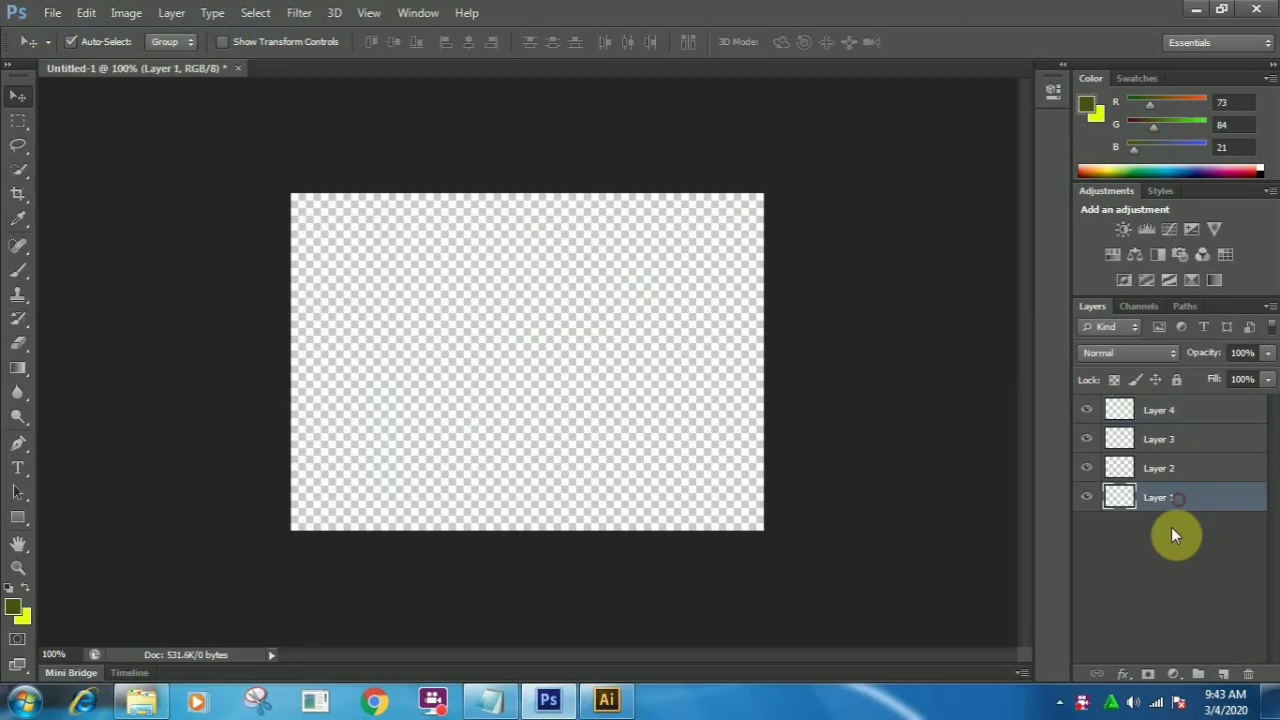
{"action": "left_click", "coordinate": [50, 13]}
{"action": "left_click", "coordinate": [75, 51]}
{"action": "left_click", "coordinate": [464, 225]}
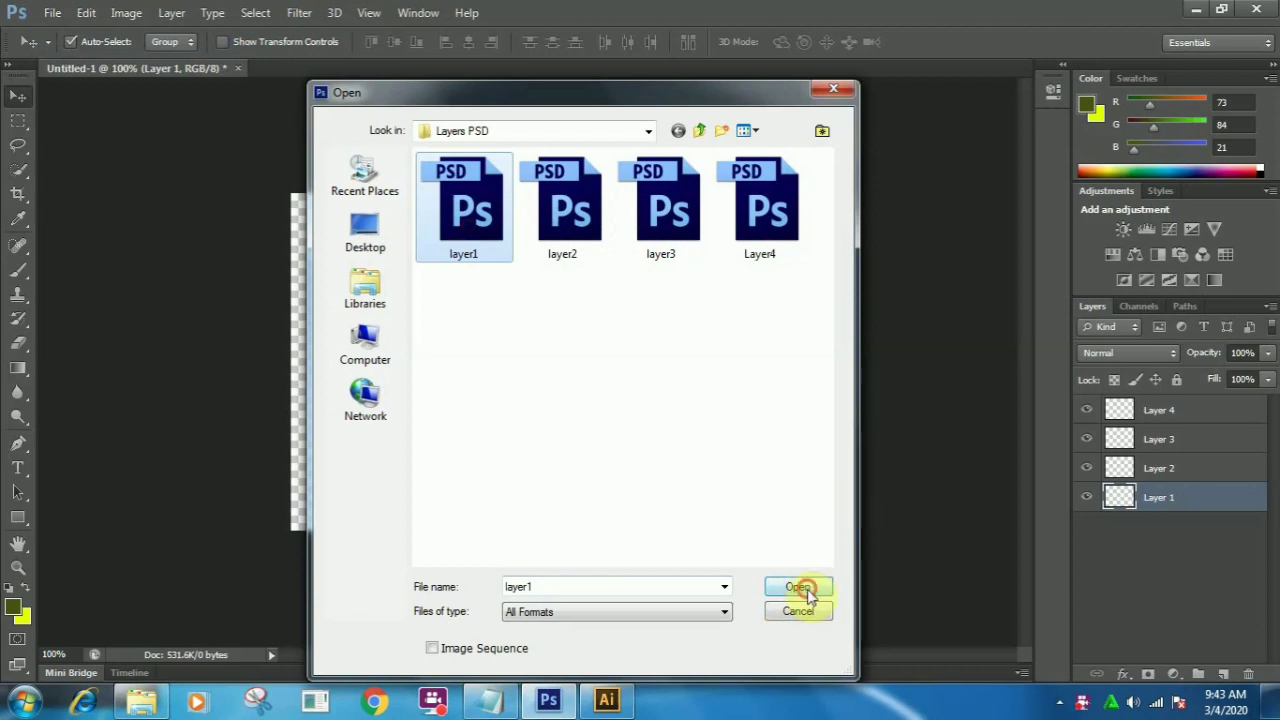
{"action": "left_click", "coordinate": [800, 588]}
{"action": "key", "text": "ctrl+a"}
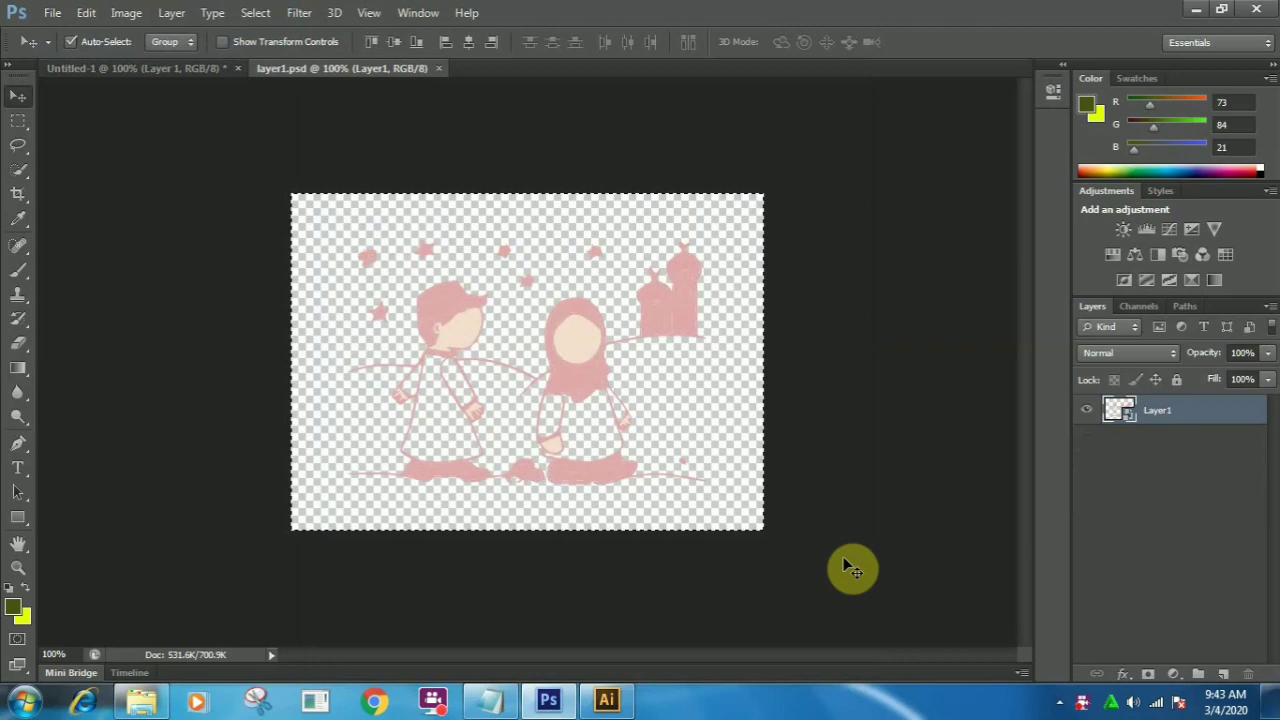
{"action": "left_click", "coordinate": [129, 66]}
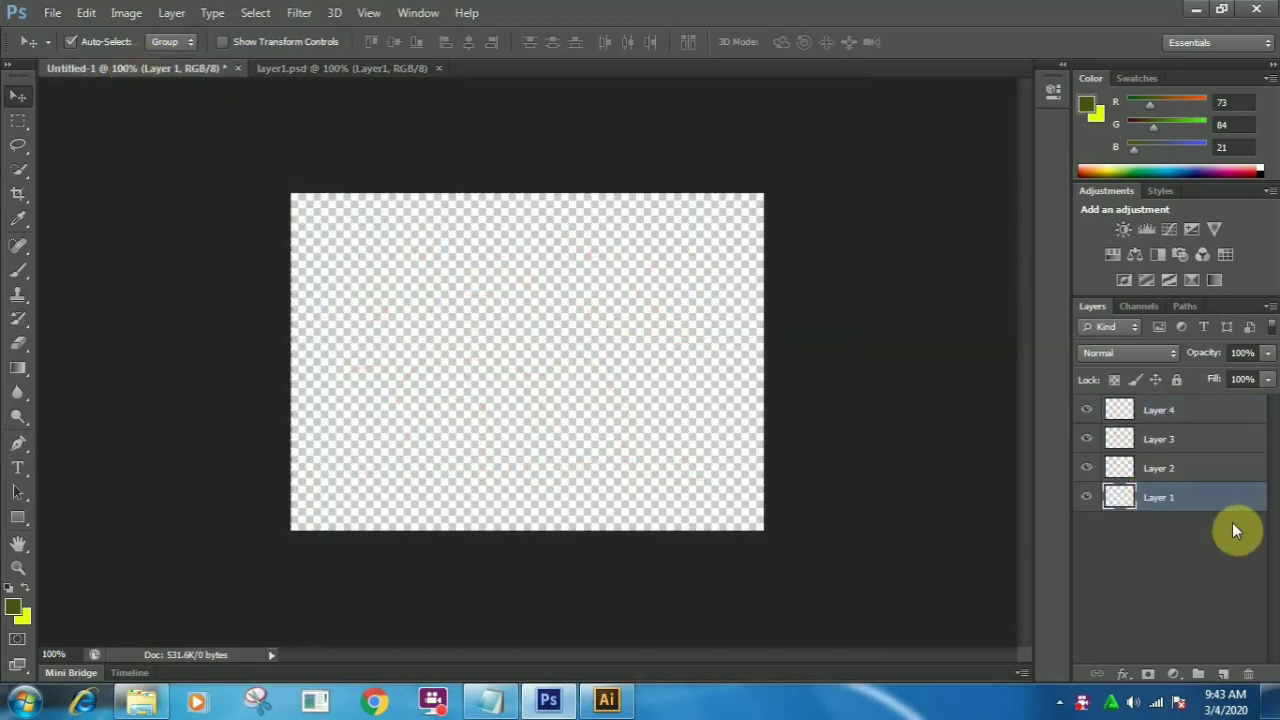
{"action": "left_click", "coordinate": [86, 13]}
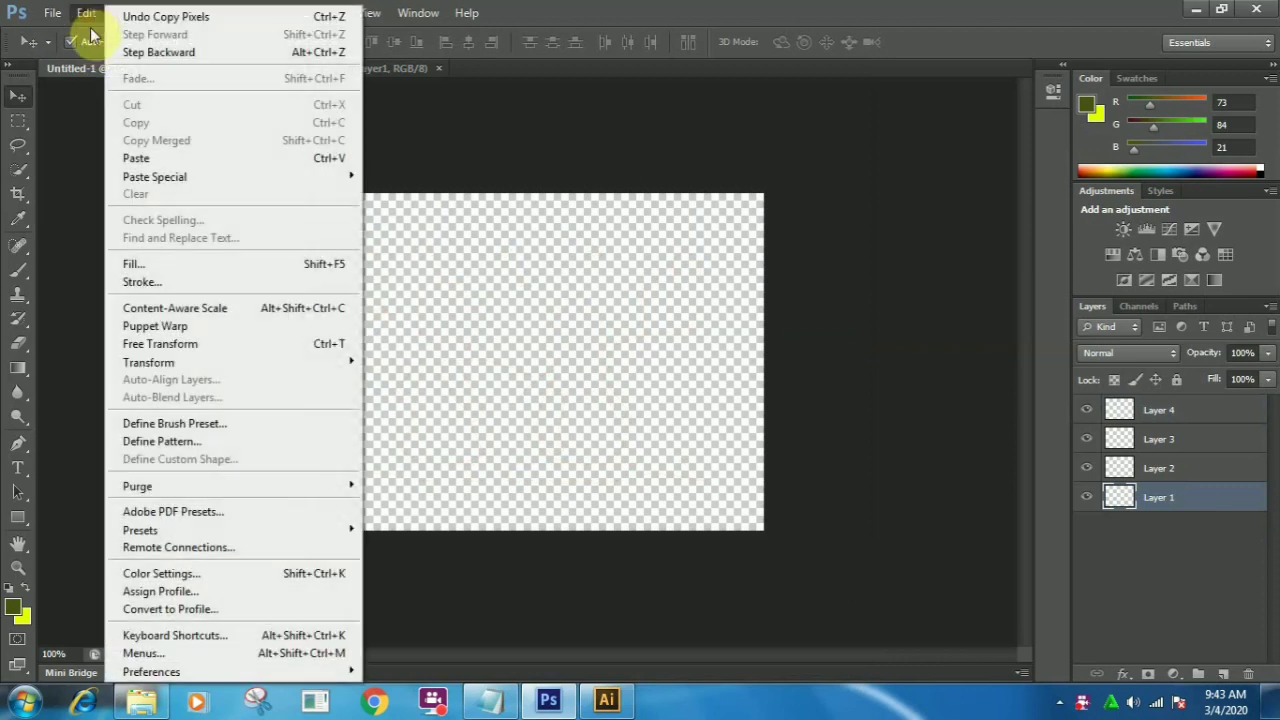
{"action": "left_click", "coordinate": [136, 158]}
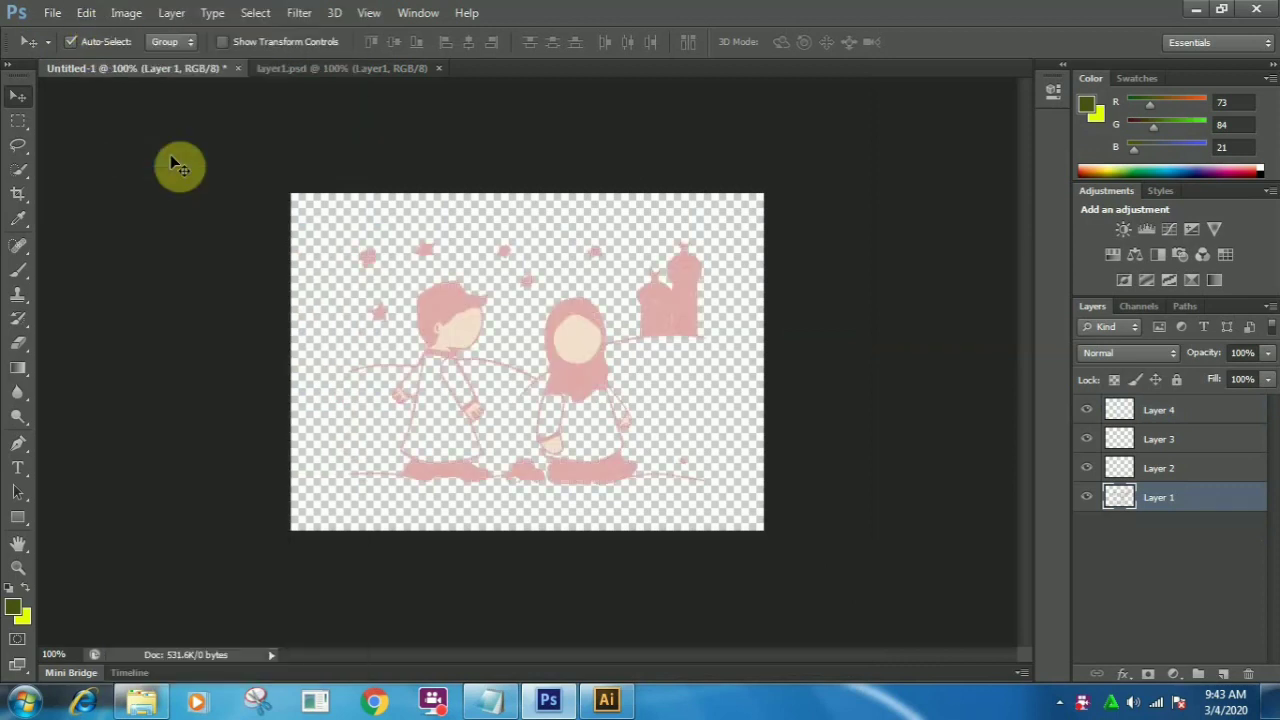
Step: Open layer2.psd, copy its entire artwork and paste it into Layer 2 of the Untitled-1 document
{"action": "left_click", "coordinate": [1185, 468]}
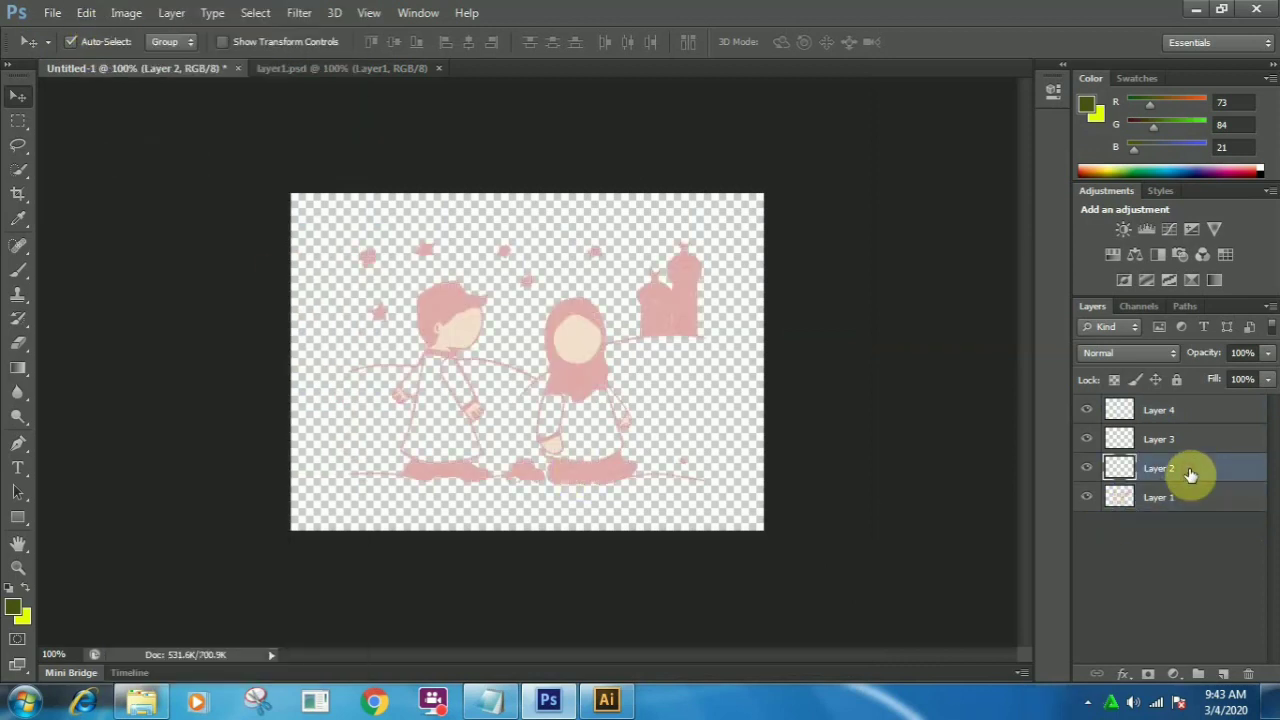
{"action": "left_click", "coordinate": [52, 13]}
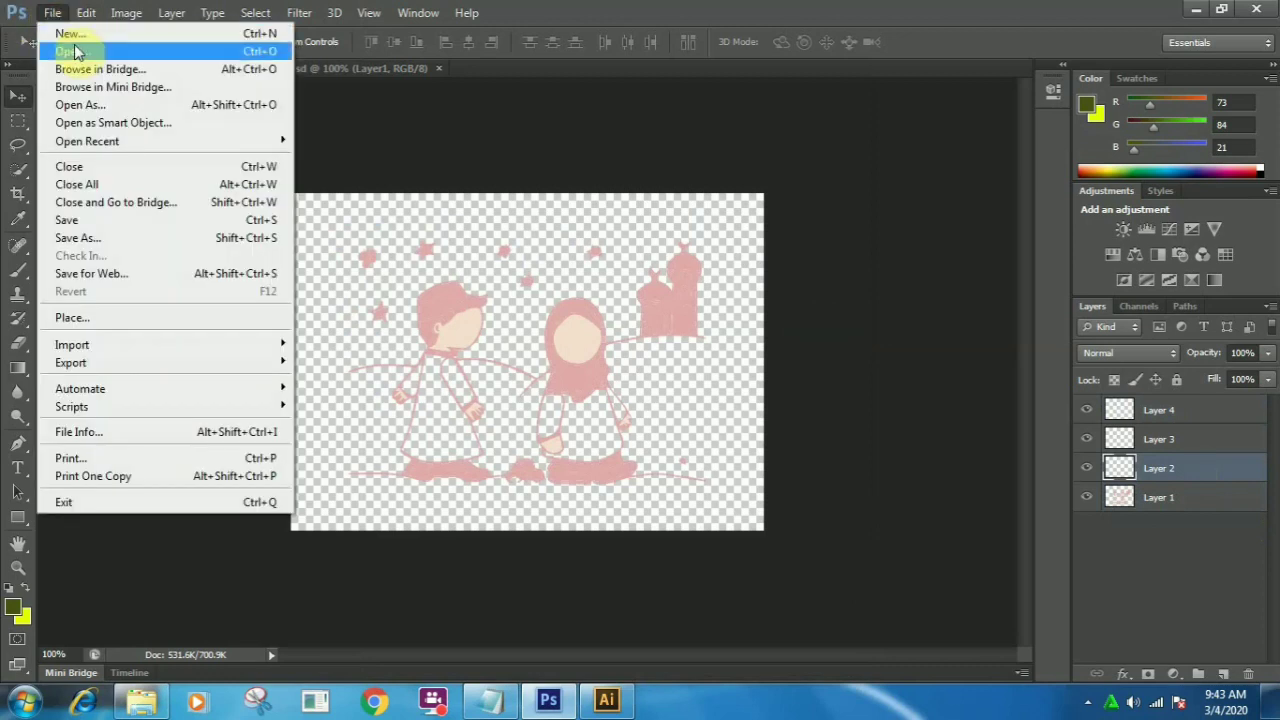
{"action": "left_click", "coordinate": [77, 54]}
{"action": "left_click", "coordinate": [580, 215]}
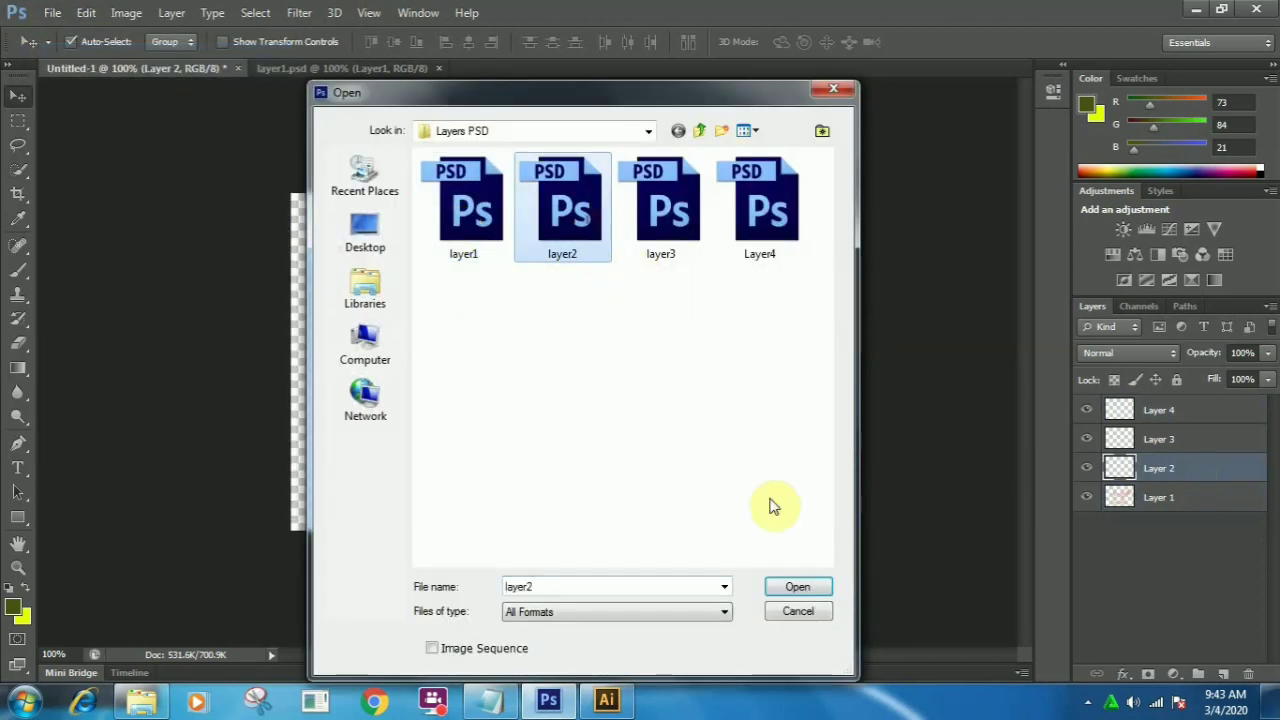
{"action": "left_click", "coordinate": [797, 590]}
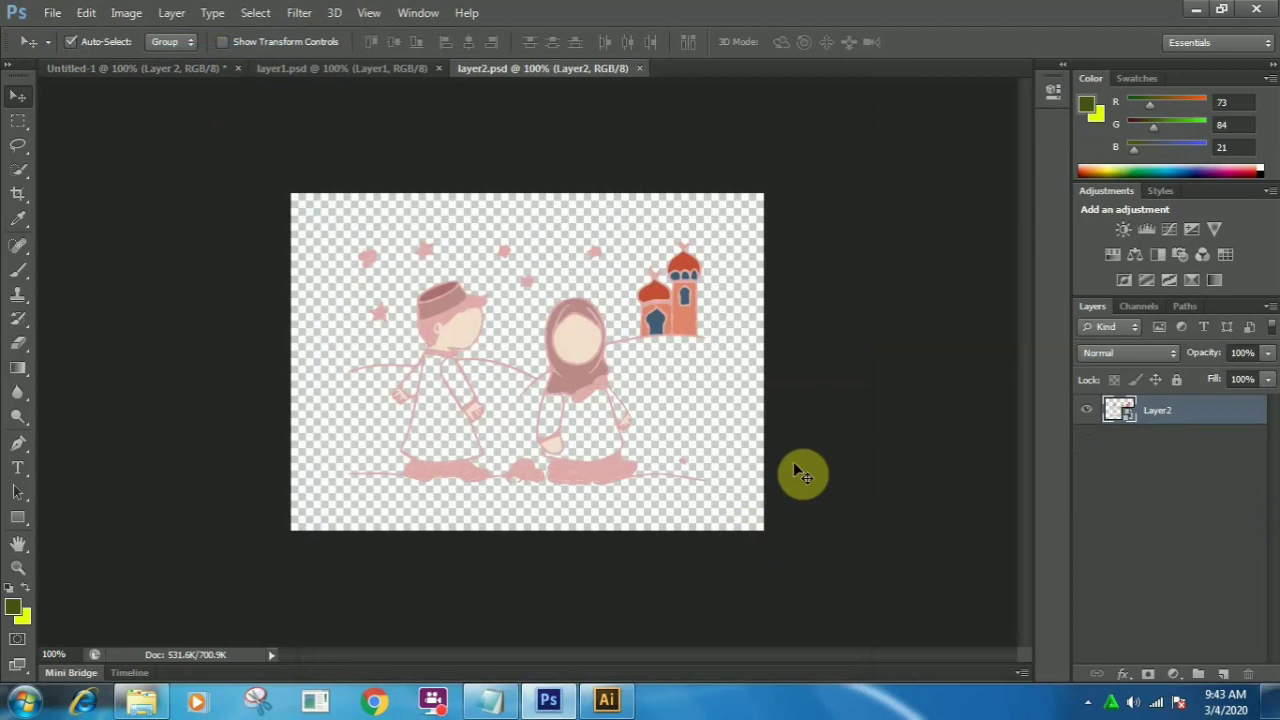
{"action": "key", "text": "ctrl+a"}
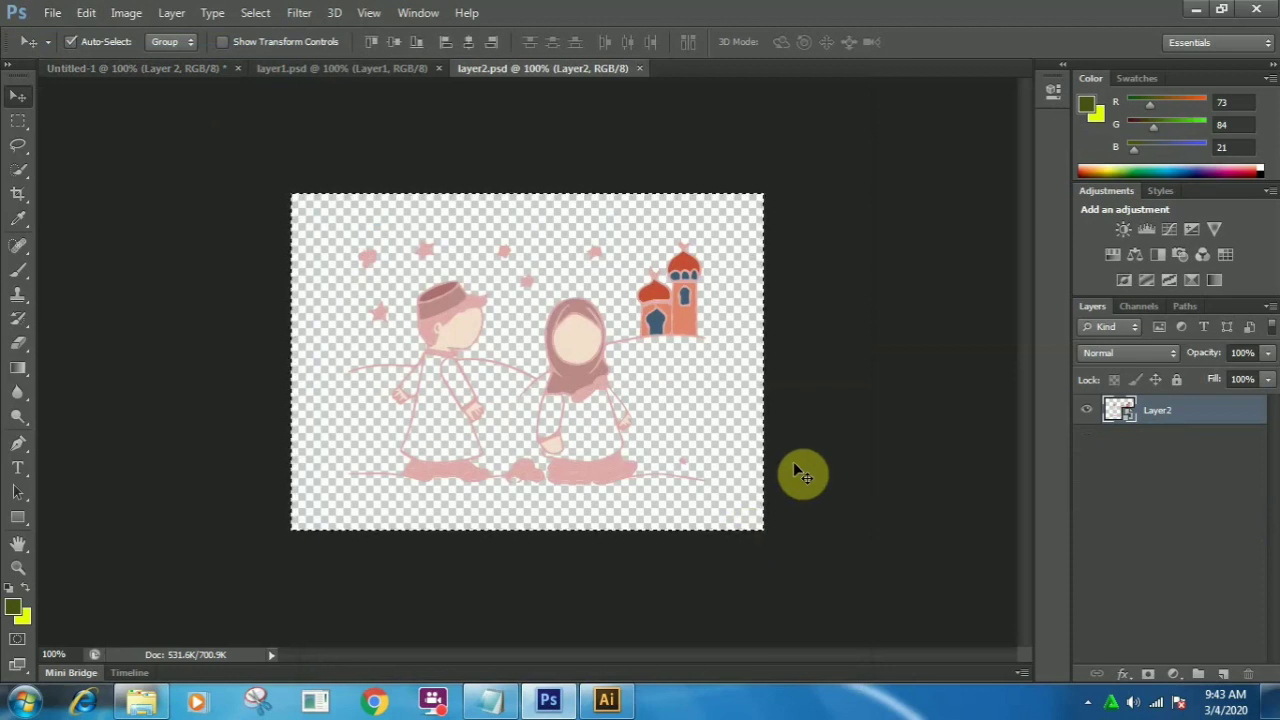
{"action": "left_click", "coordinate": [124, 71]}
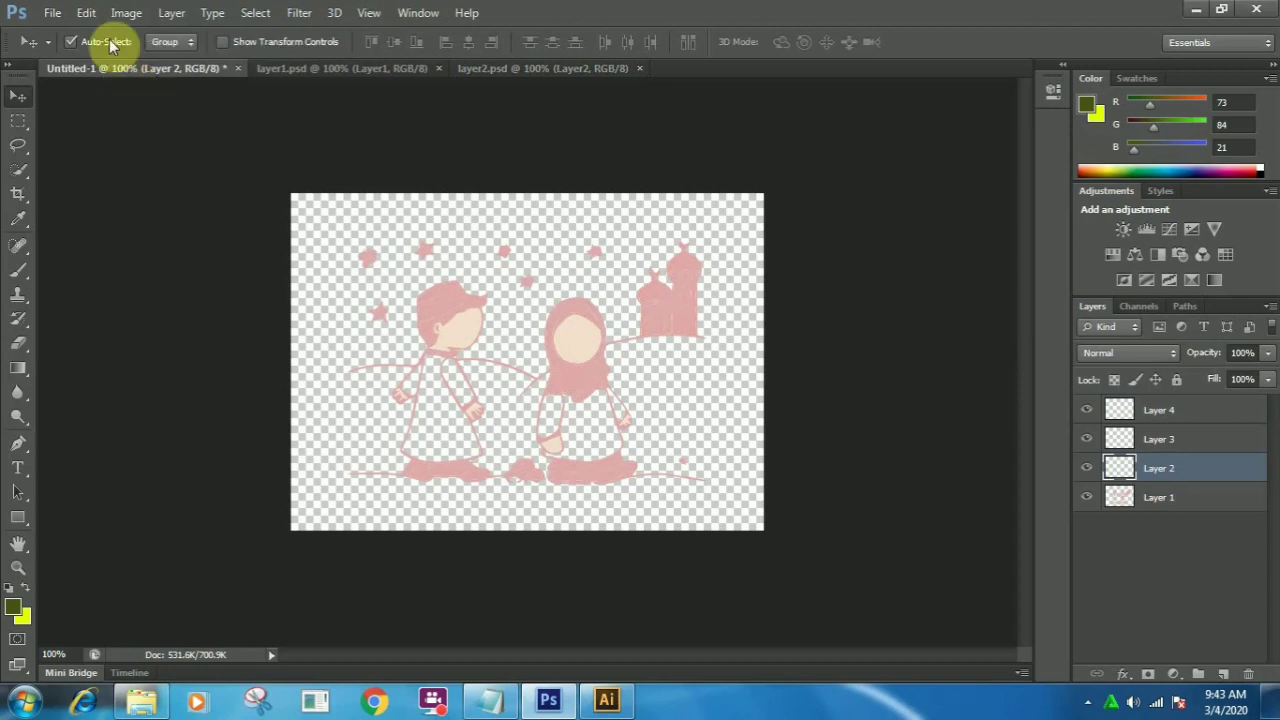
{"action": "left_click", "coordinate": [87, 13]}
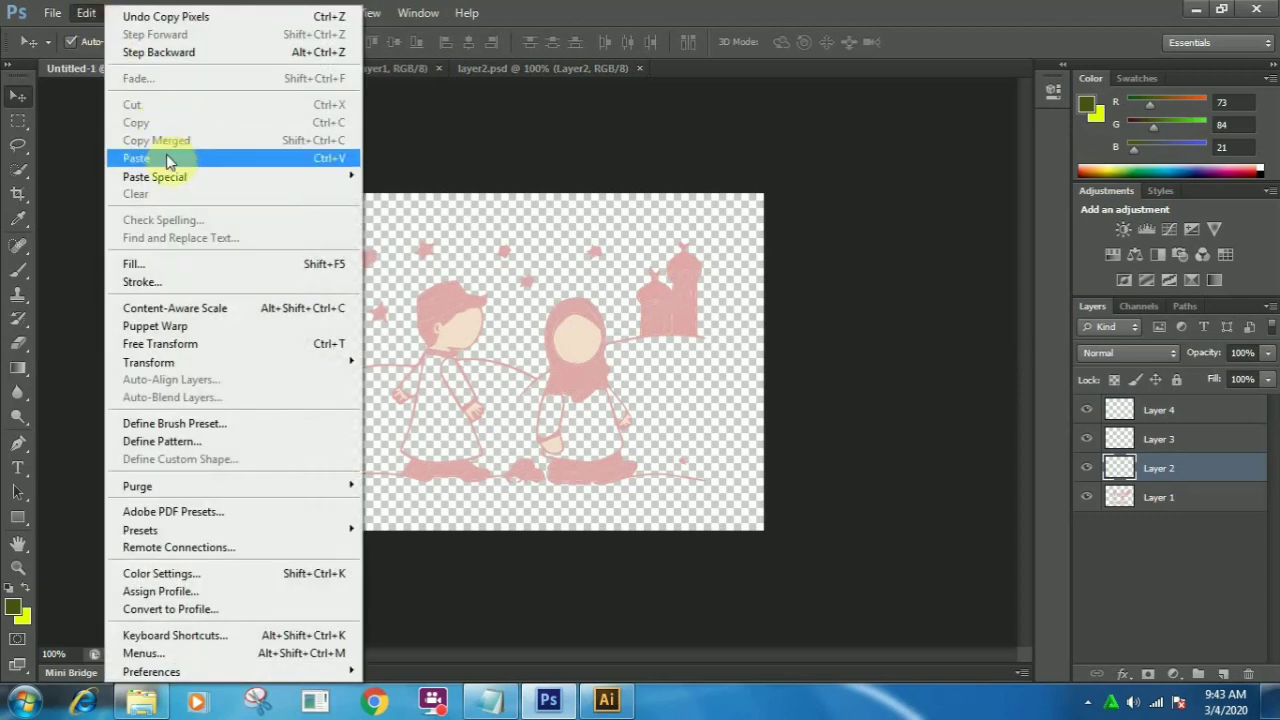
{"action": "left_click", "coordinate": [167, 162]}
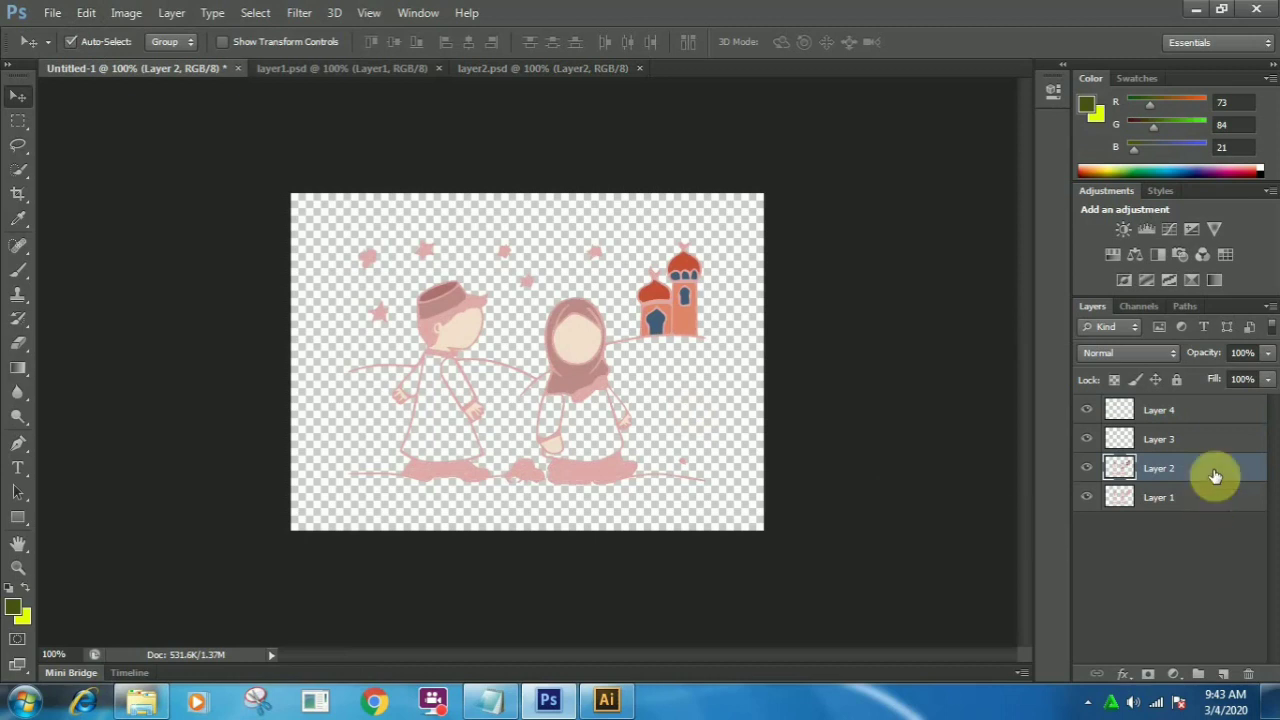
Step: Open layer3.psd, copy its entire artwork and paste it into Layer 3 of the Untitled-1 document
{"action": "left_click", "coordinate": [1214, 440]}
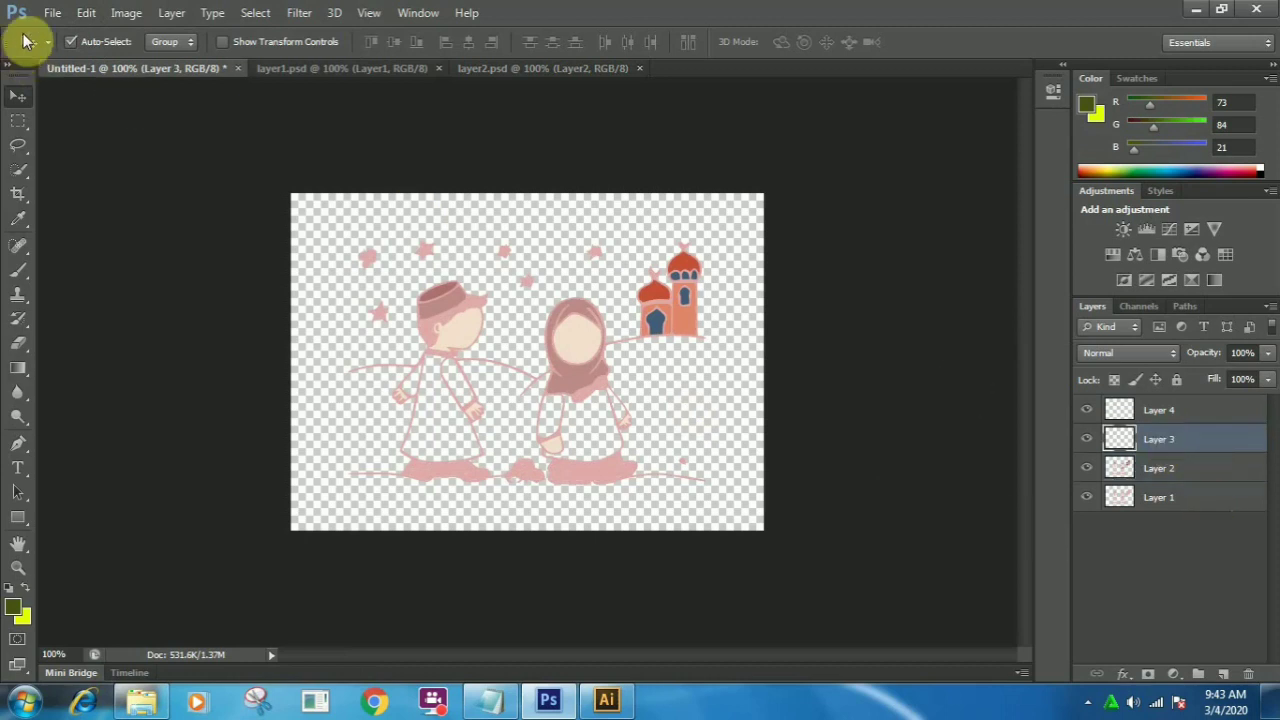
{"action": "left_click", "coordinate": [50, 13]}
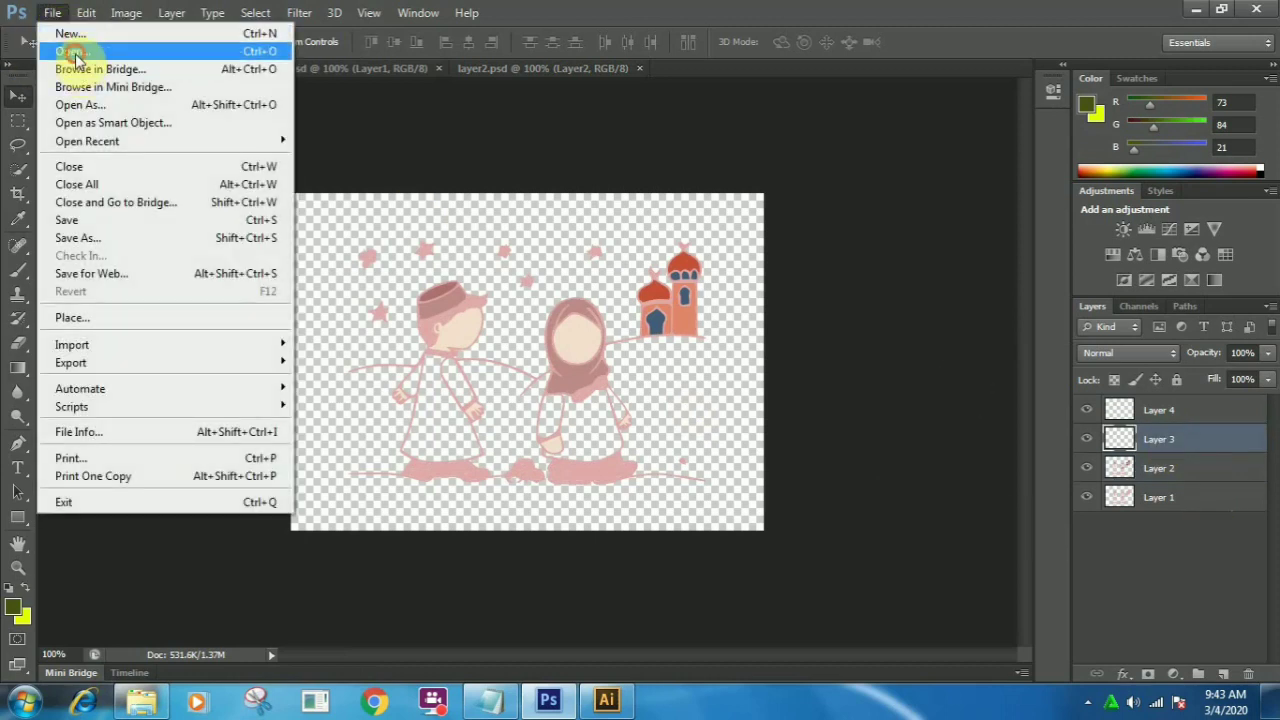
{"action": "left_click", "coordinate": [65, 51]}
{"action": "left_click", "coordinate": [662, 215]}
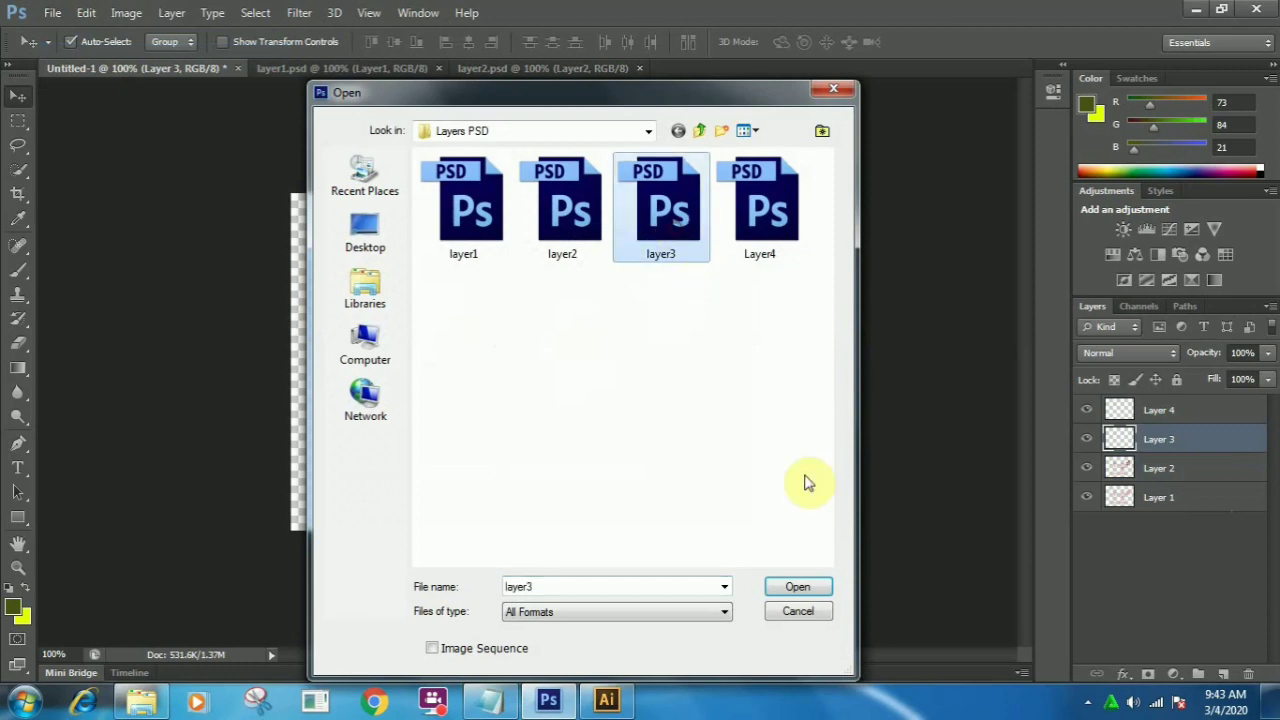
{"action": "left_click", "coordinate": [797, 587]}
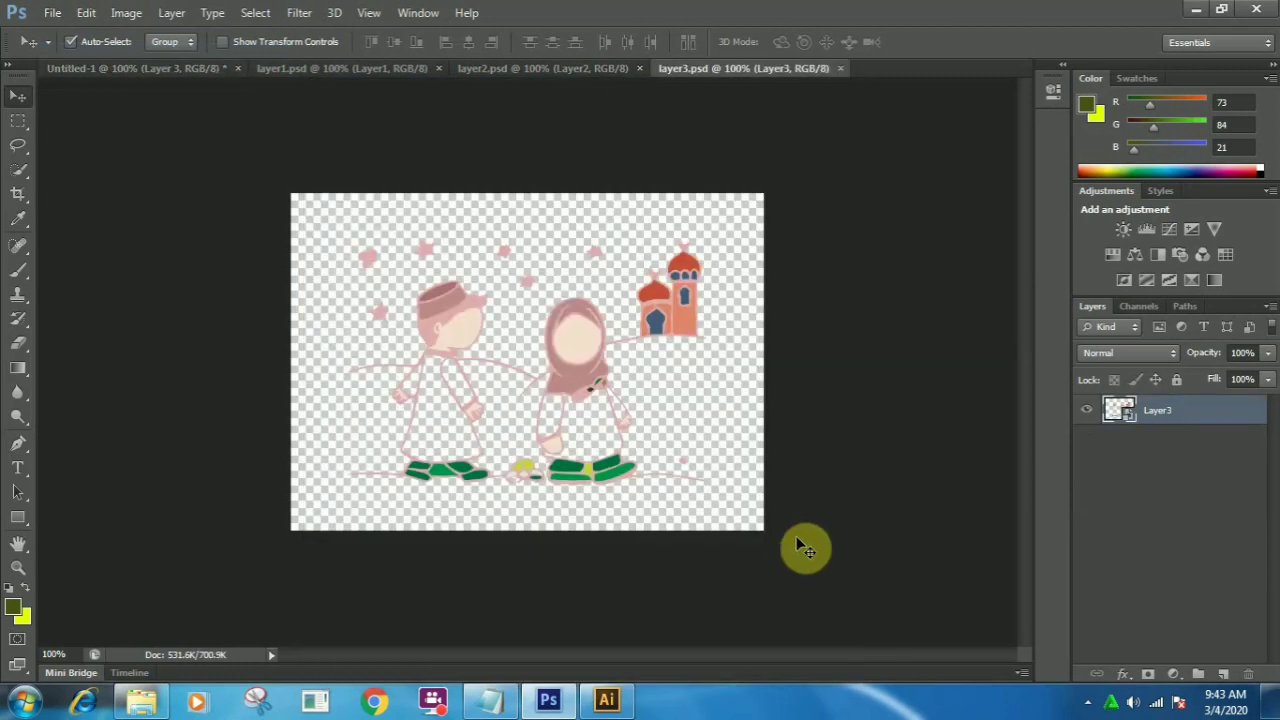
{"action": "key", "text": "ctrl+a"}
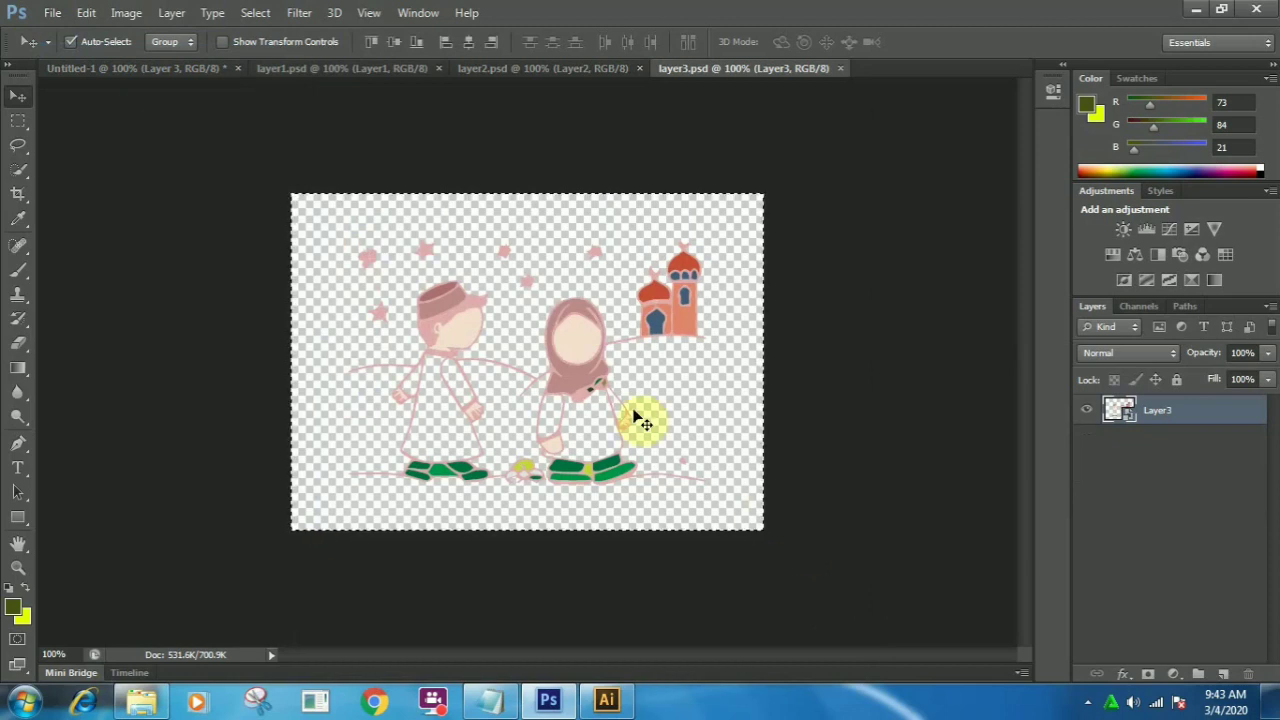
{"action": "left_click", "coordinate": [91, 73]}
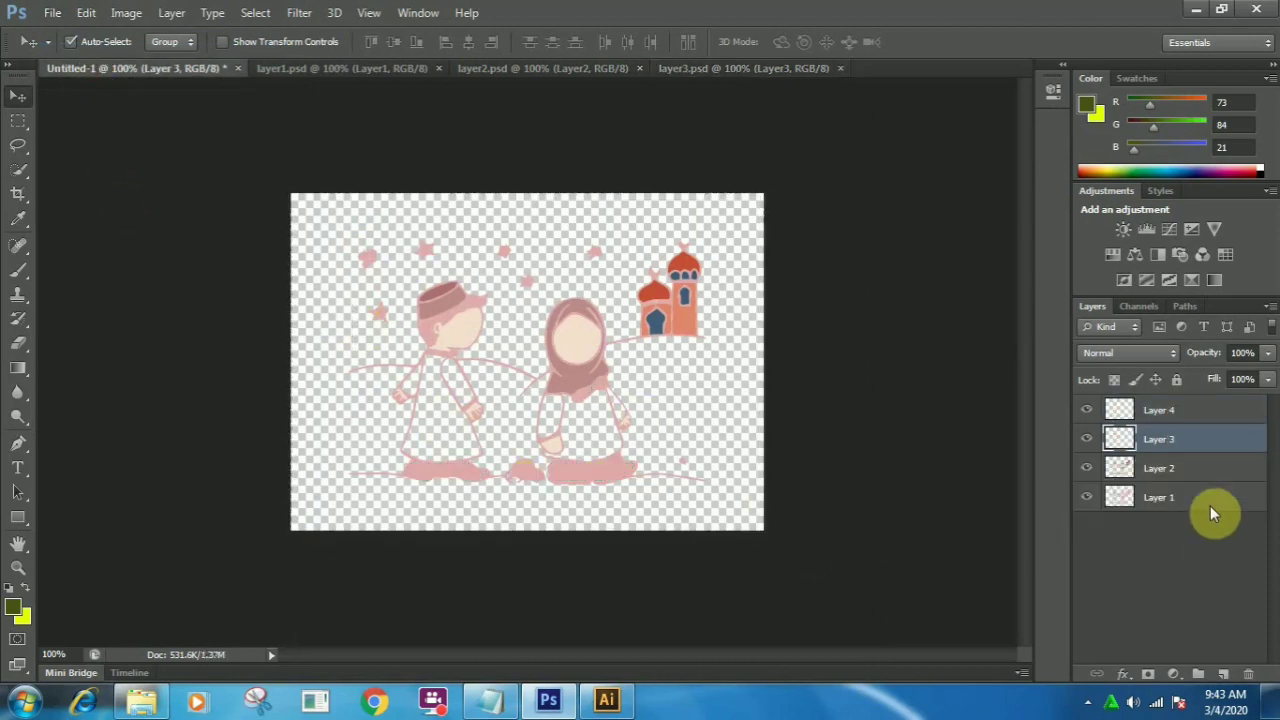
{"action": "left_click", "coordinate": [86, 12]}
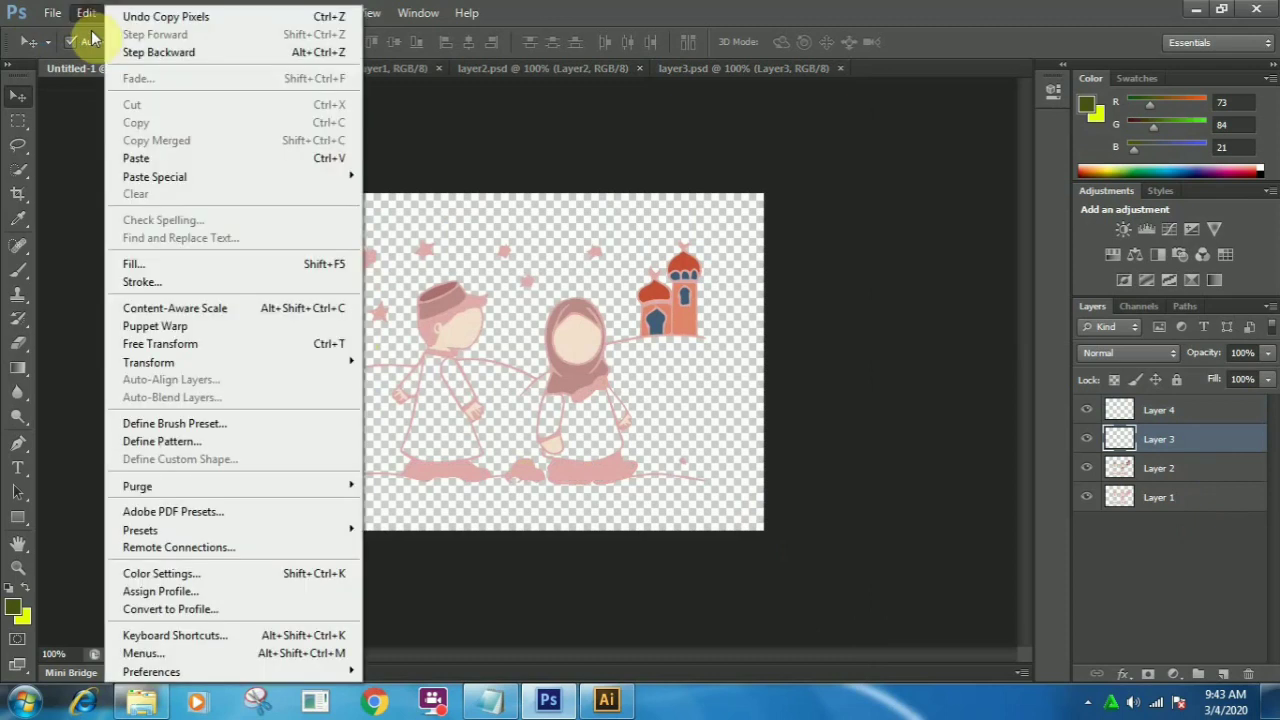
{"action": "left_click", "coordinate": [160, 162]}
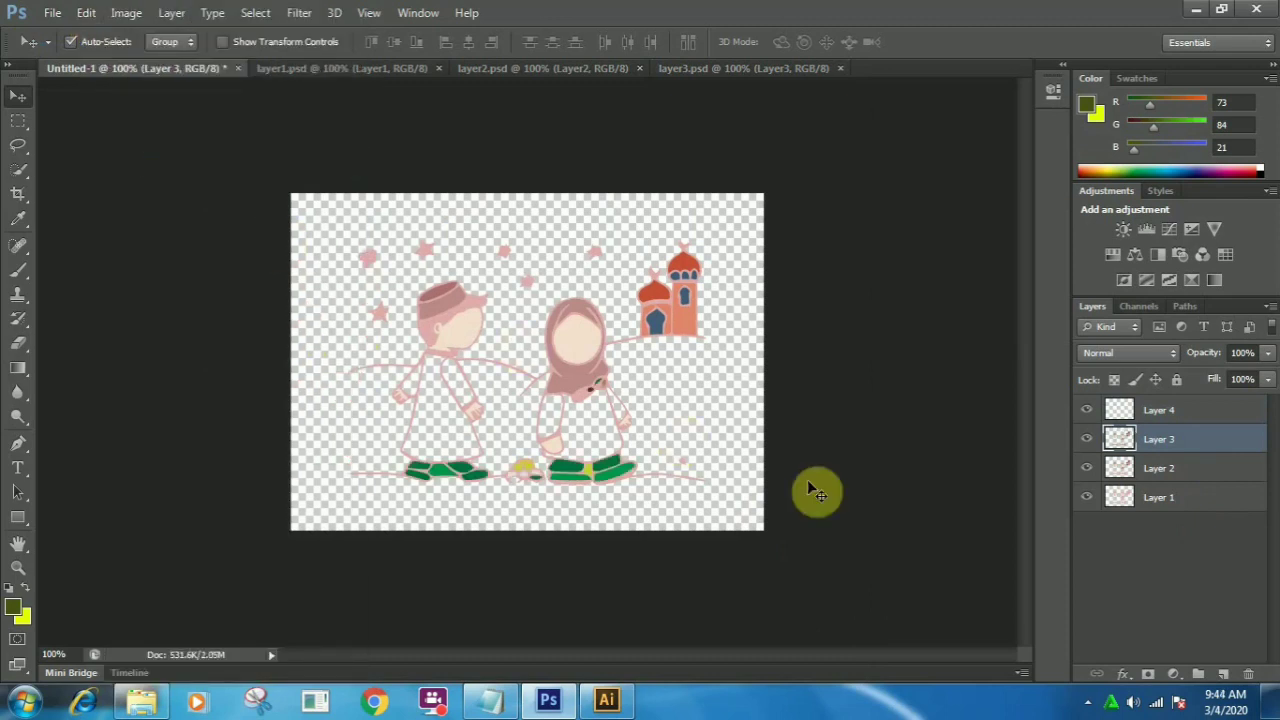
Step: Open Layer4.psd, copy its entire artwork and paste it into Layer 4 of the Untitled-1 document
{"action": "left_click", "coordinate": [1197, 413]}
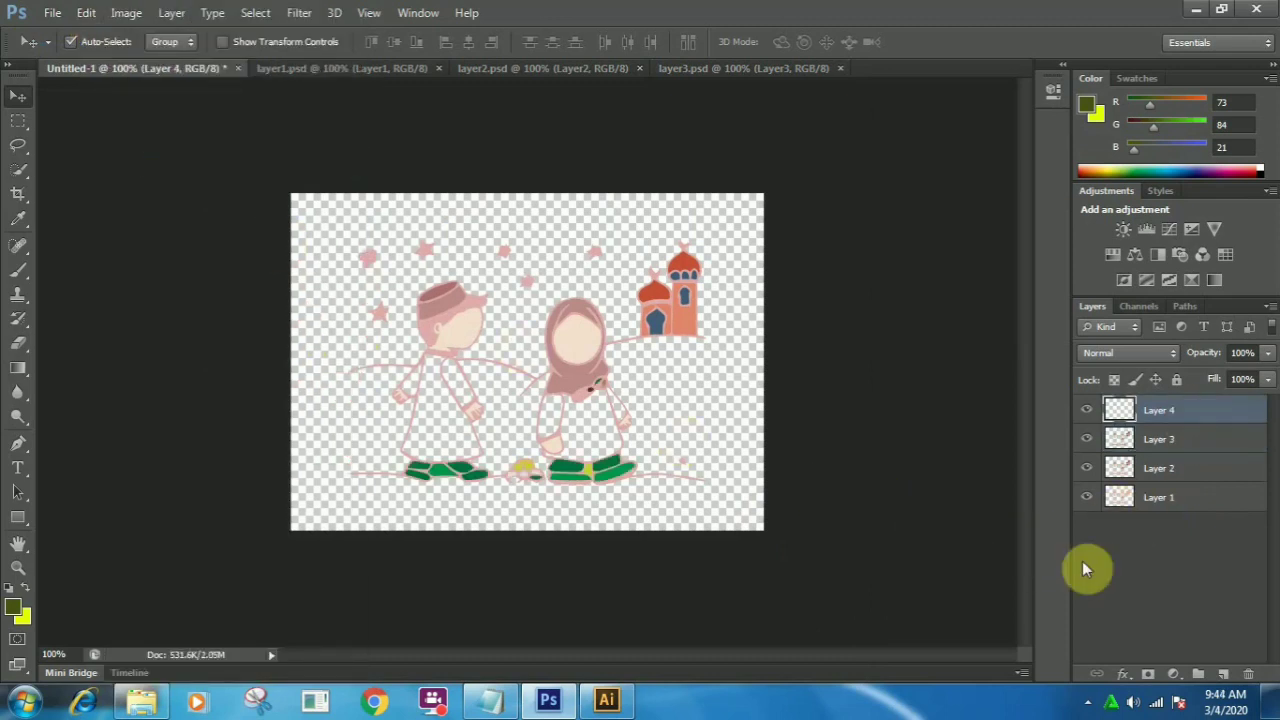
{"action": "left_click", "coordinate": [52, 13]}
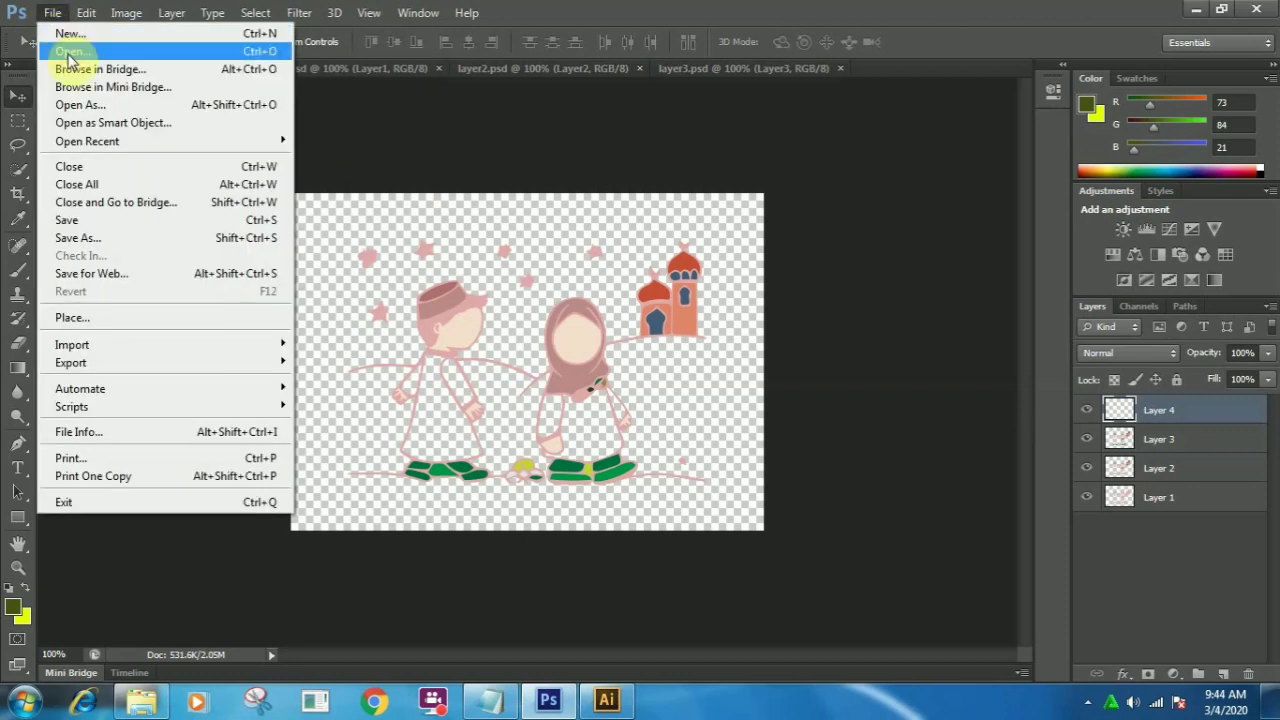
{"action": "left_click", "coordinate": [68, 52]}
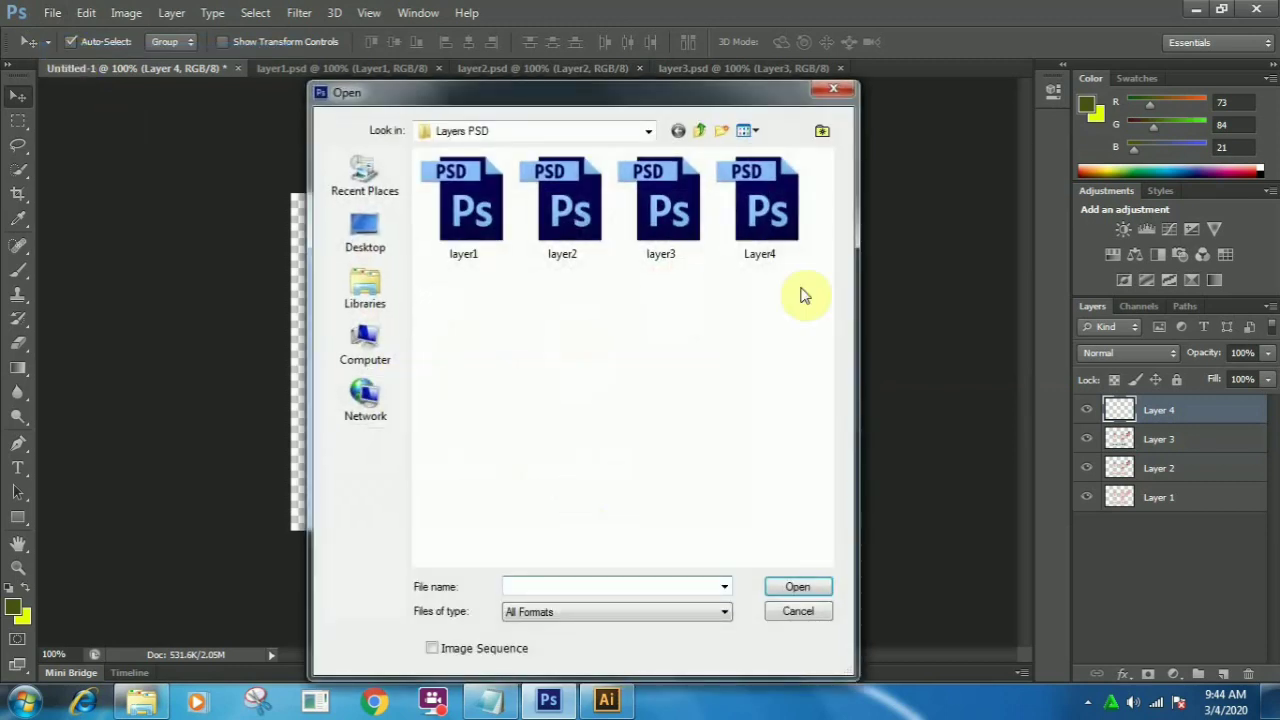
{"action": "left_click", "coordinate": [768, 235]}
{"action": "left_click", "coordinate": [797, 588]}
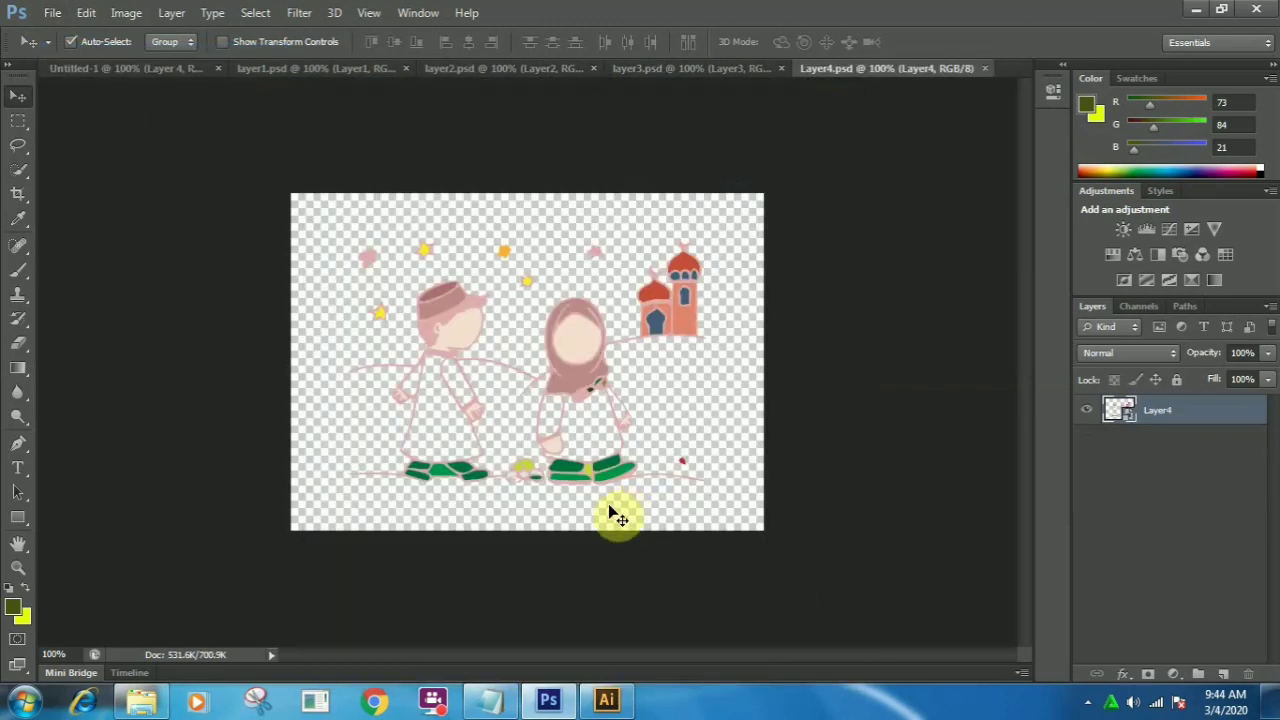
{"action": "key", "text": "ctrl+a"}
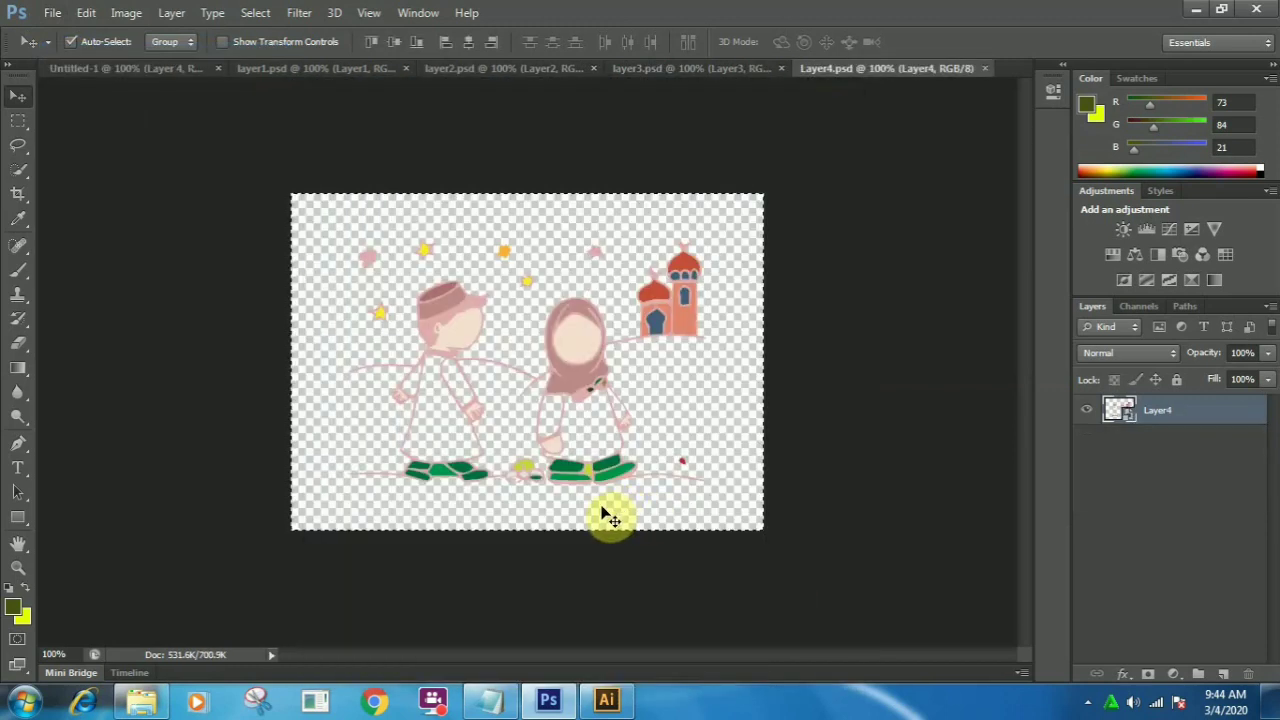
{"action": "left_click", "coordinate": [140, 69]}
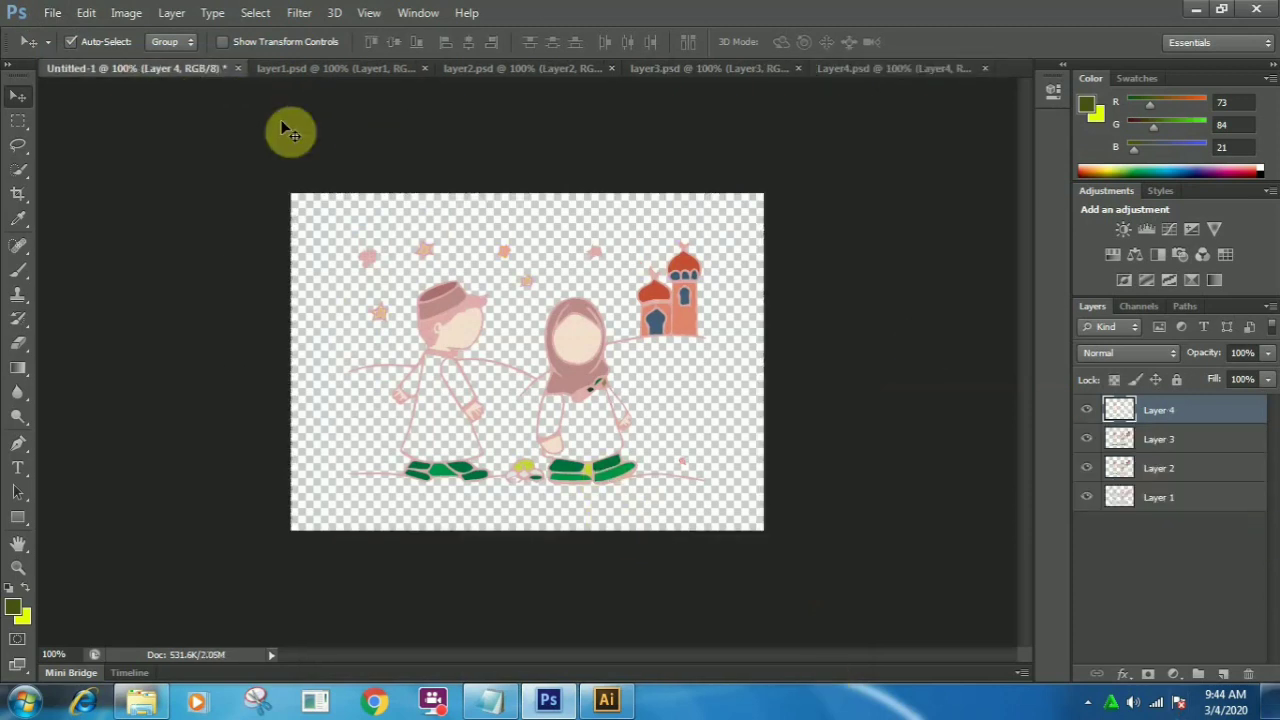
{"action": "left_click", "coordinate": [86, 14]}
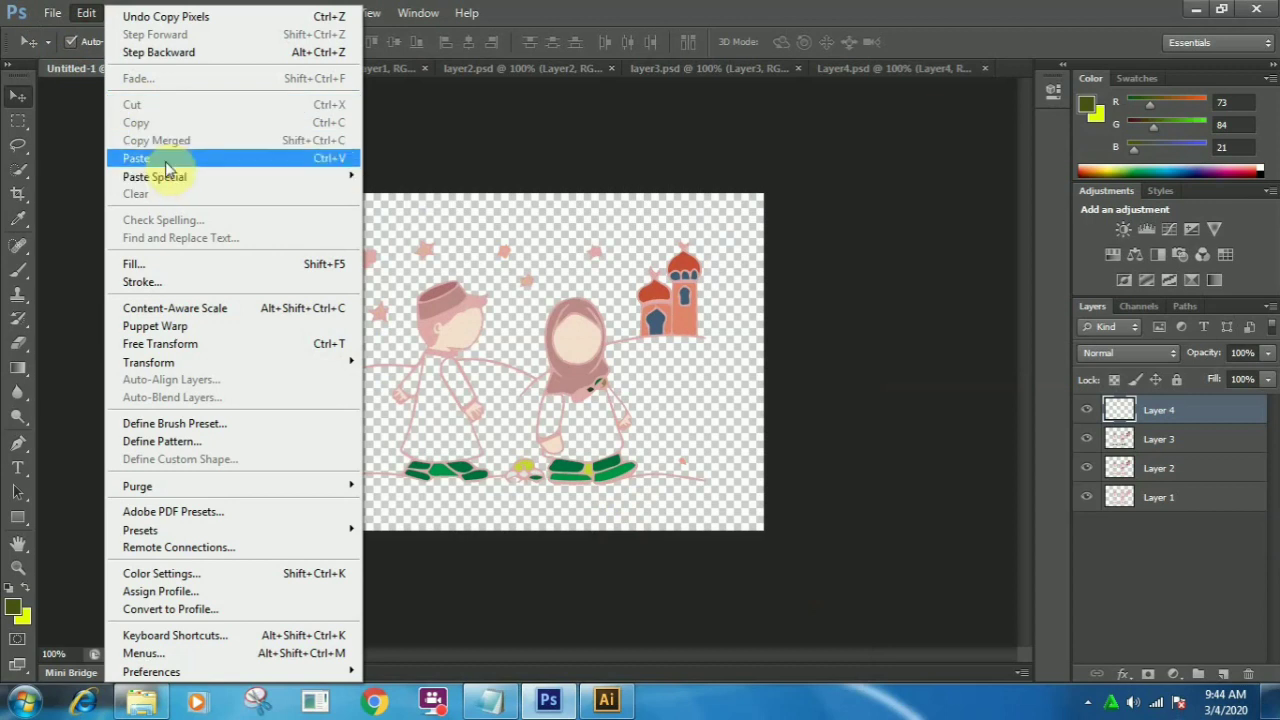
{"action": "left_click", "coordinate": [166, 160]}
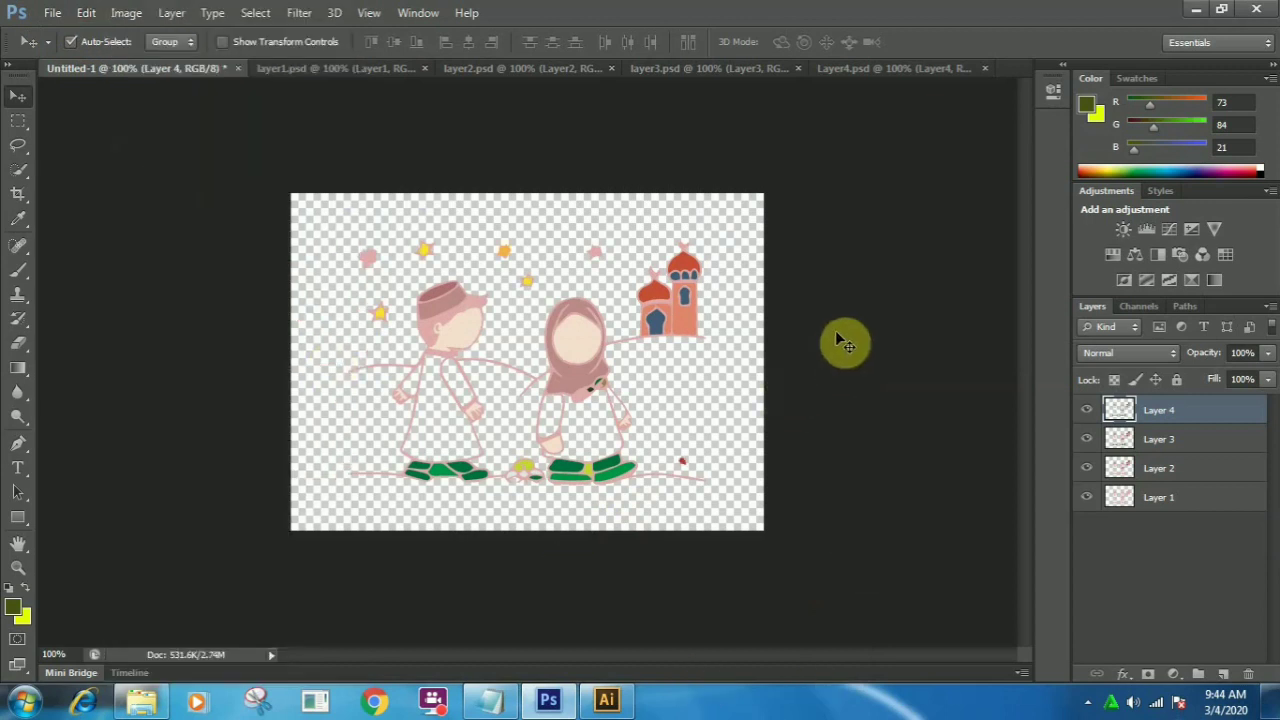
Step: Close Layer4.psd, layer3.psd, layer2.psd and layer1.psd, keeping only the Untitled-1 document open
{"action": "left_click", "coordinate": [993, 76]}
{"action": "left_click", "coordinate": [990, 77]}
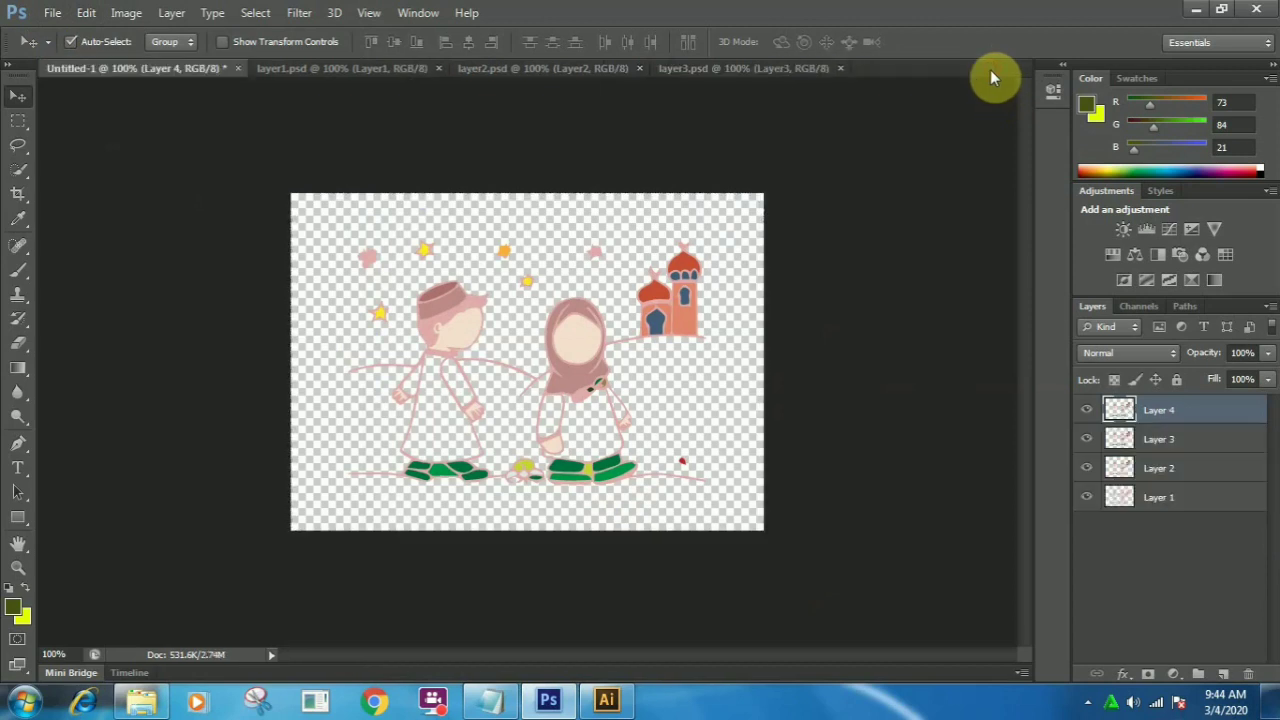
{"action": "left_click", "coordinate": [841, 69]}
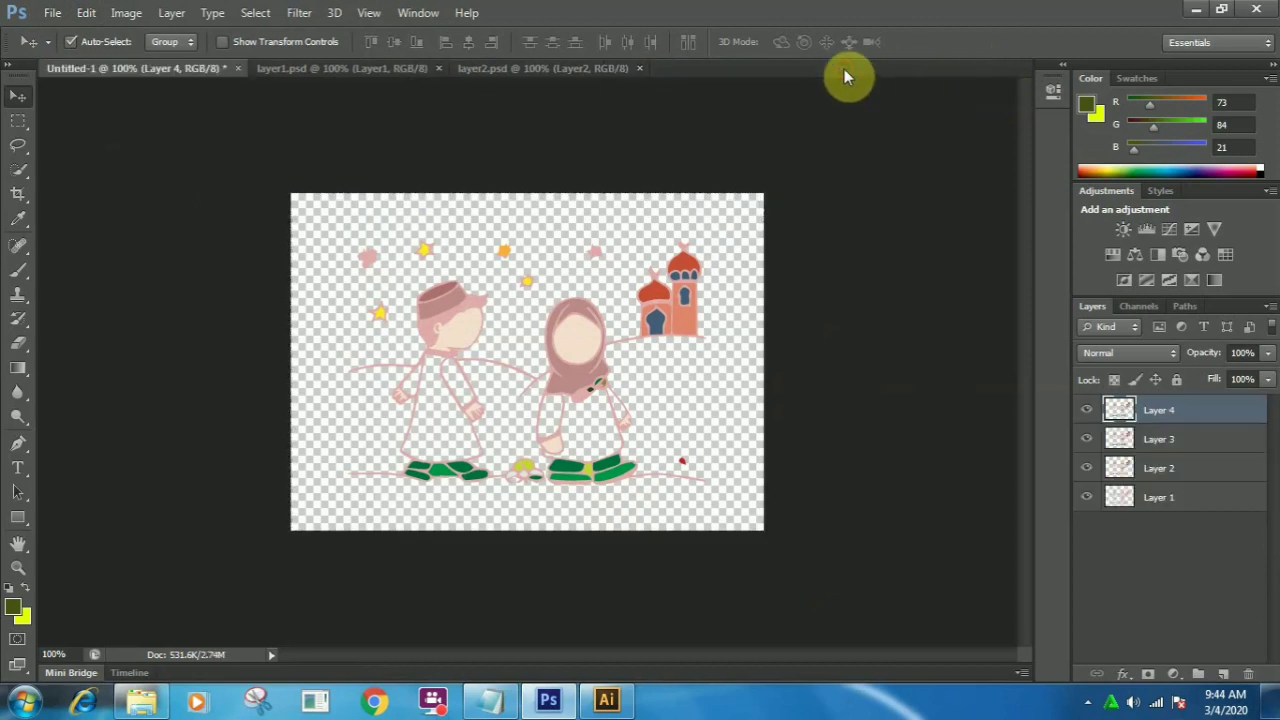
{"action": "left_click", "coordinate": [639, 68]}
{"action": "left_click", "coordinate": [439, 69]}
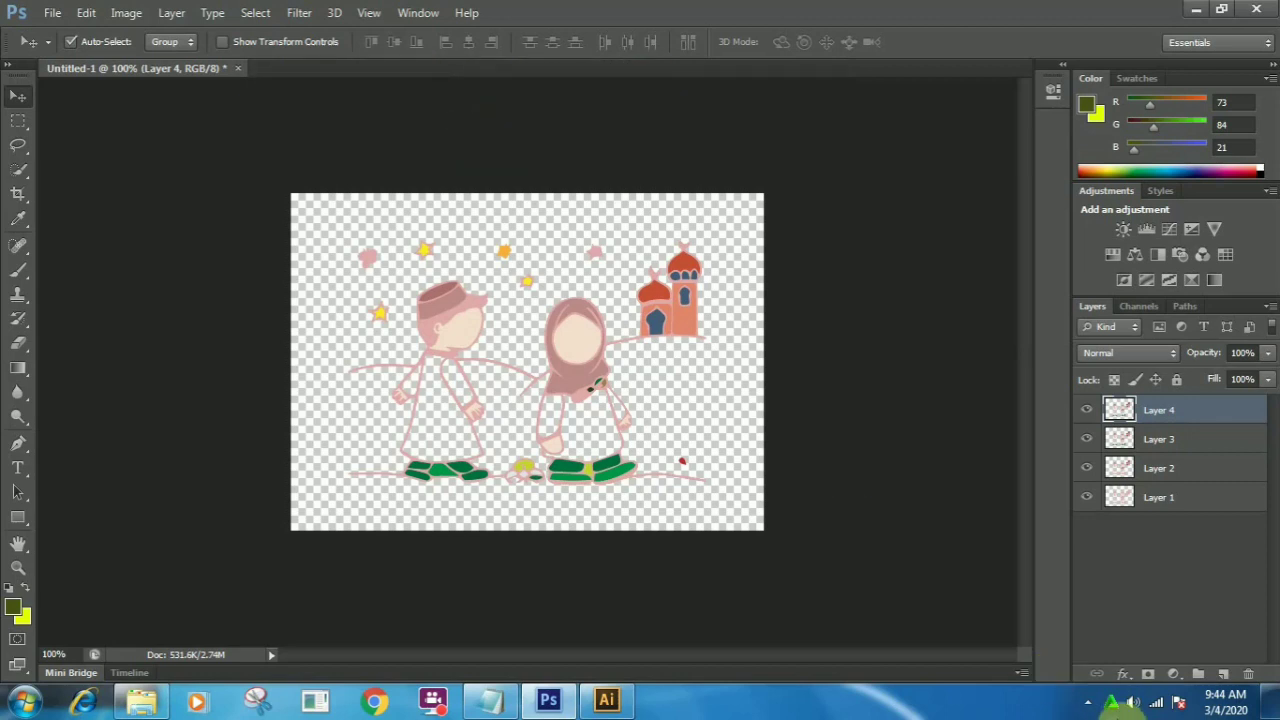
Step: Hide all four layers, then toggle Layer 1 on and off to view its artwork alone
{"action": "left_click", "coordinate": [1088, 411]}
{"action": "left_click", "coordinate": [1087, 440]}
{"action": "left_click", "coordinate": [1087, 468]}
{"action": "left_click", "coordinate": [1087, 497]}
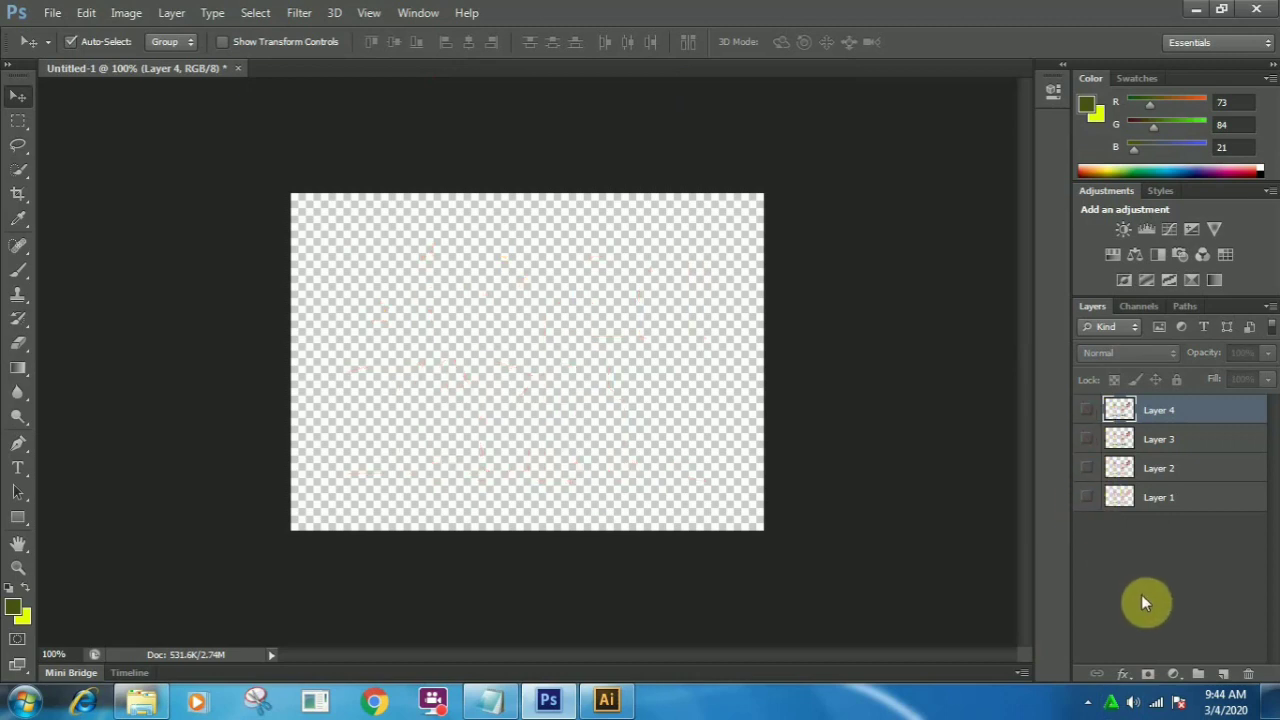
{"action": "left_click", "coordinate": [1088, 500]}
{"action": "left_click", "coordinate": [1088, 503]}
{"action": "left_click", "coordinate": [1088, 503]}
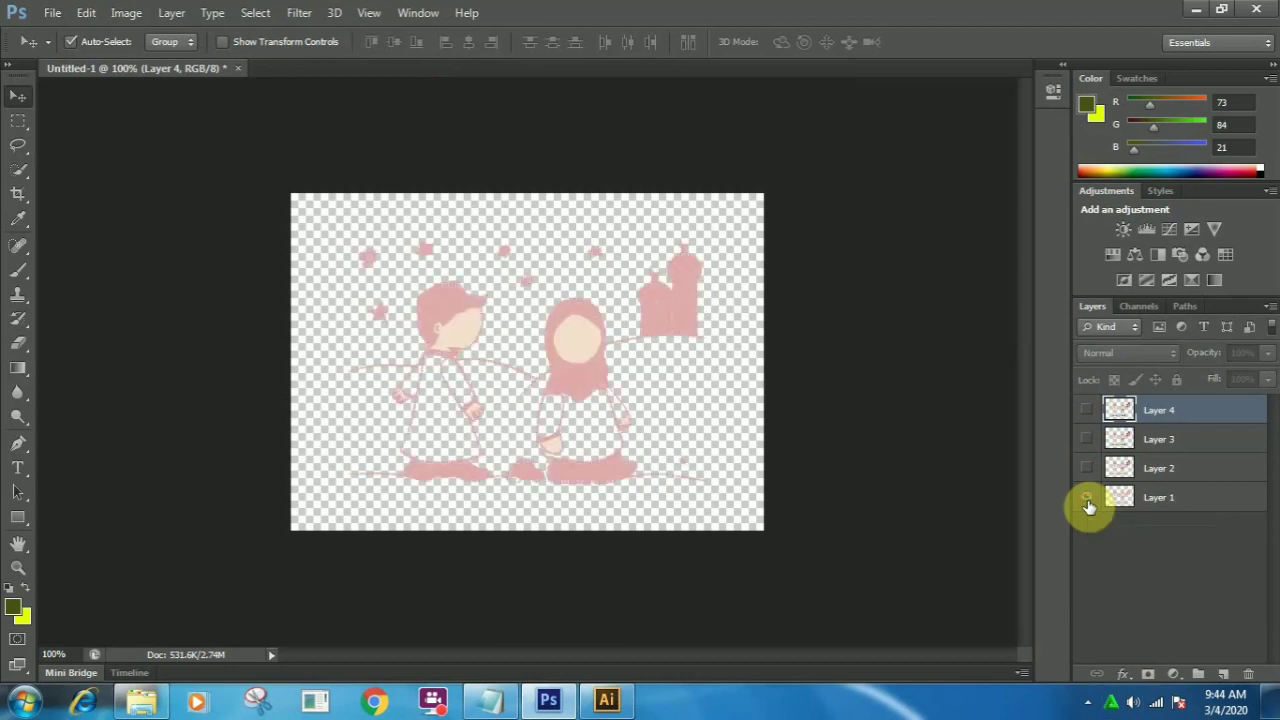
{"action": "left_click", "coordinate": [1088, 503]}
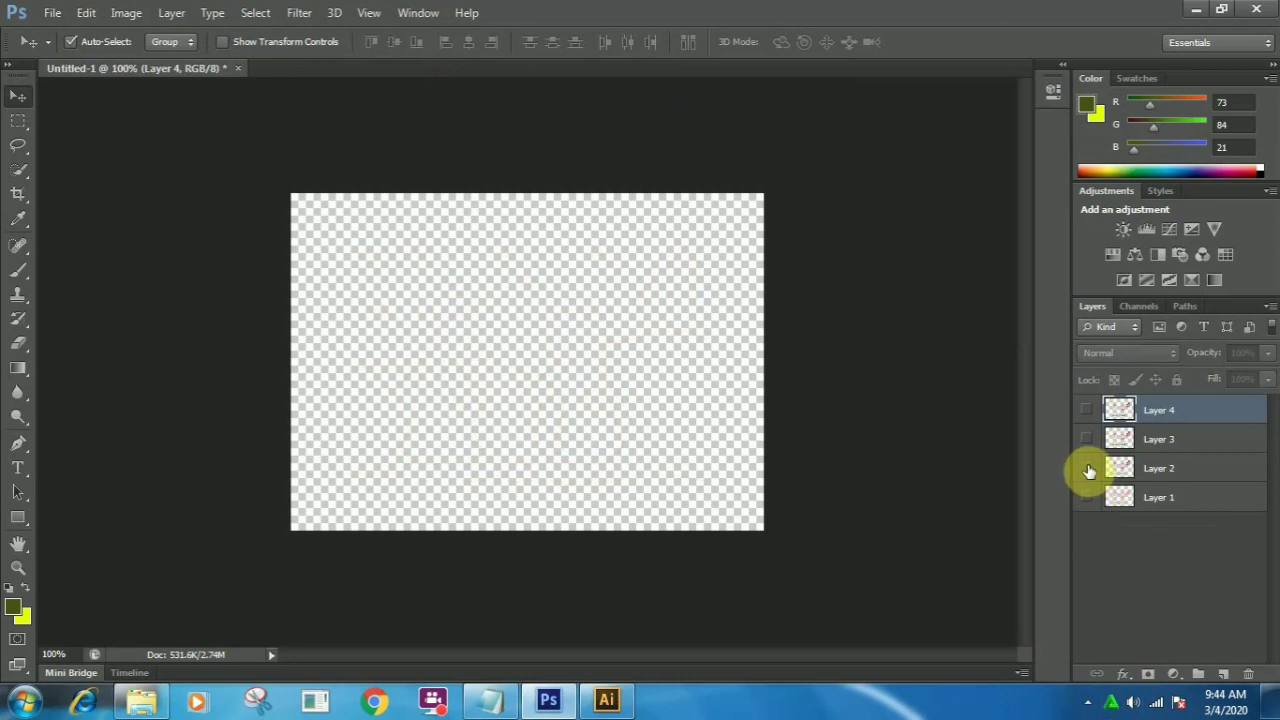
Step: Toggle the visibility of Layer 2 on and off to view its artwork in isolation
{"action": "left_click", "coordinate": [1088, 469]}
{"action": "left_click", "coordinate": [1089, 470]}
{"action": "left_click", "coordinate": [1089, 470]}
{"action": "left_click", "coordinate": [1089, 470]}
Step: Toggle the visibility of Layer 3 on and off to view its artwork in isolation
{"action": "left_click", "coordinate": [1088, 441]}
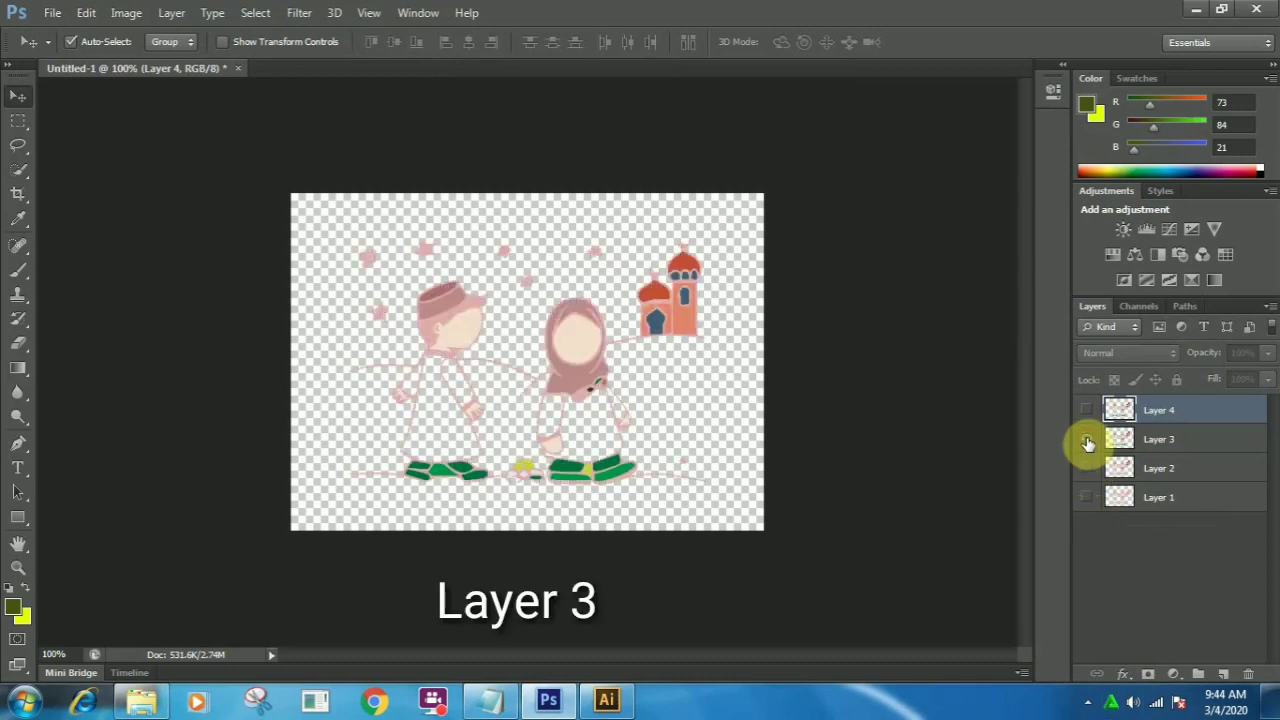
{"action": "left_click", "coordinate": [1088, 441]}
{"action": "left_click", "coordinate": [1088, 441]}
{"action": "left_click", "coordinate": [1088, 441]}
Step: Toggle the visibility of Layer 4 on and off to view its artwork in isolation
{"action": "left_click", "coordinate": [1090, 410]}
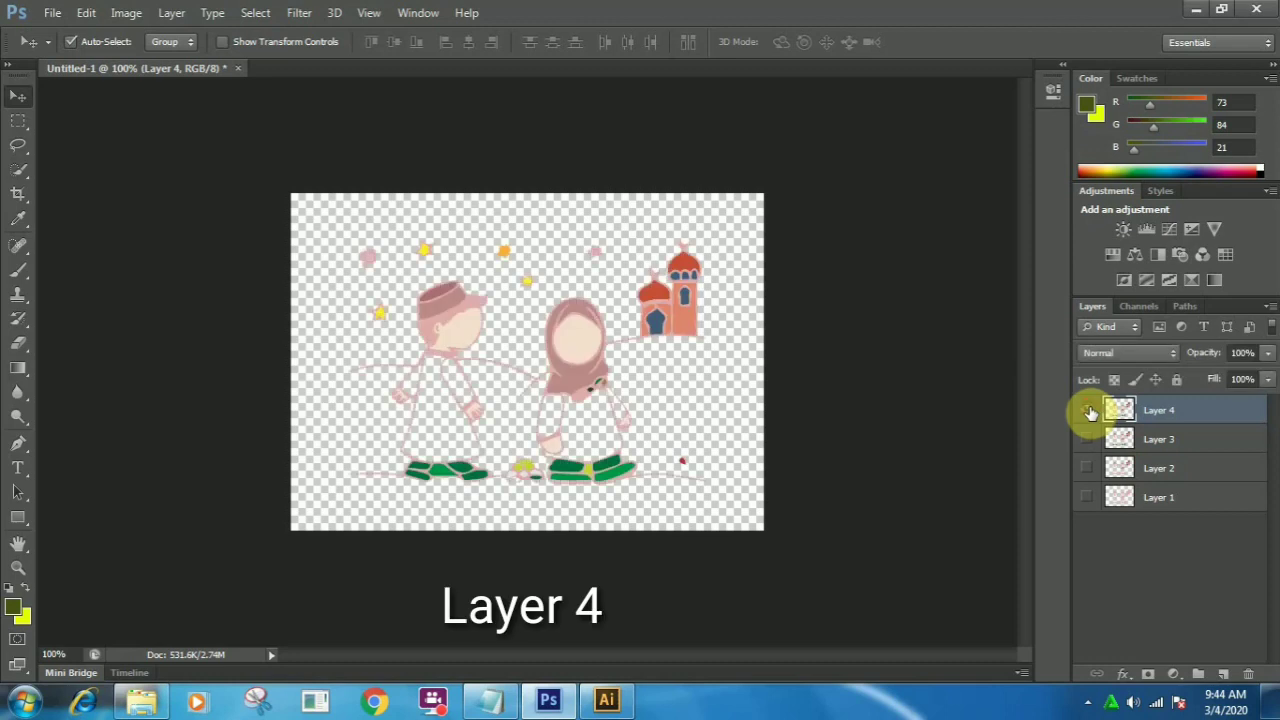
{"action": "left_click", "coordinate": [1090, 410]}
{"action": "left_click", "coordinate": [1090, 410]}
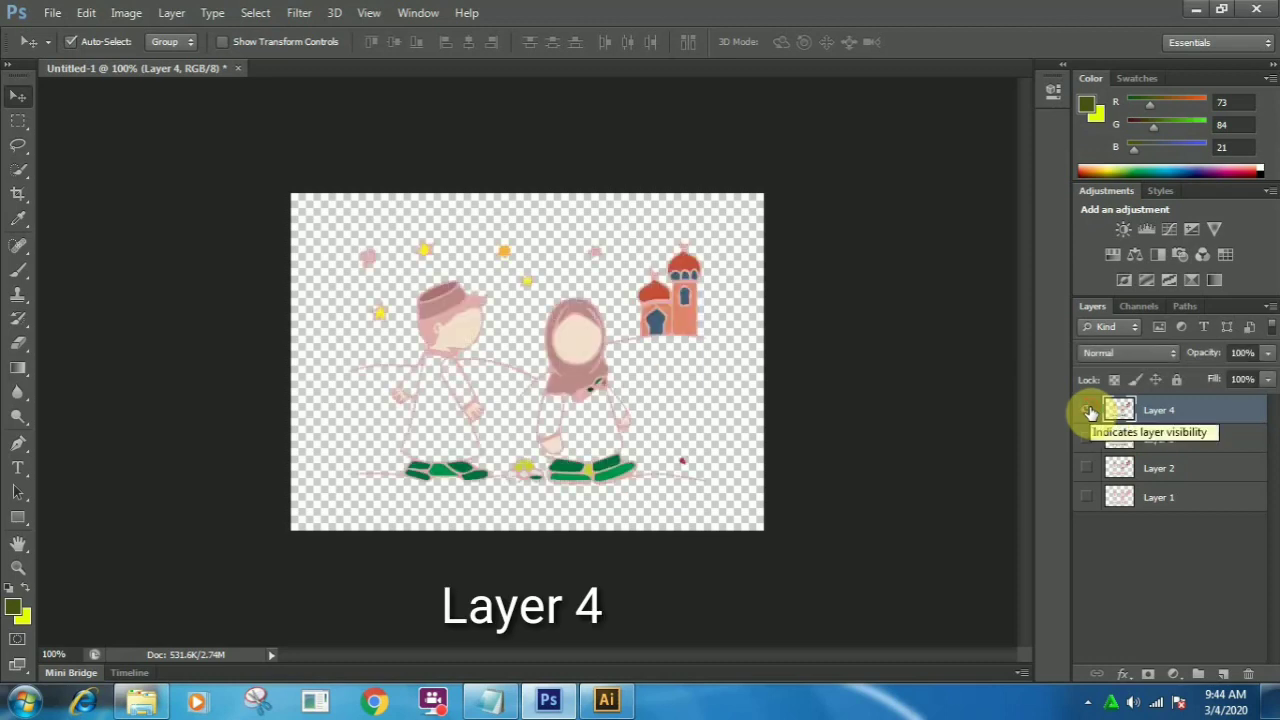
{"action": "left_click", "coordinate": [1090, 410]}
Step: Show Layer 1, Layer 2, Layer 3 and Layer 4 one after another to view how the artwork builds up
{"action": "left_click", "coordinate": [1090, 497]}
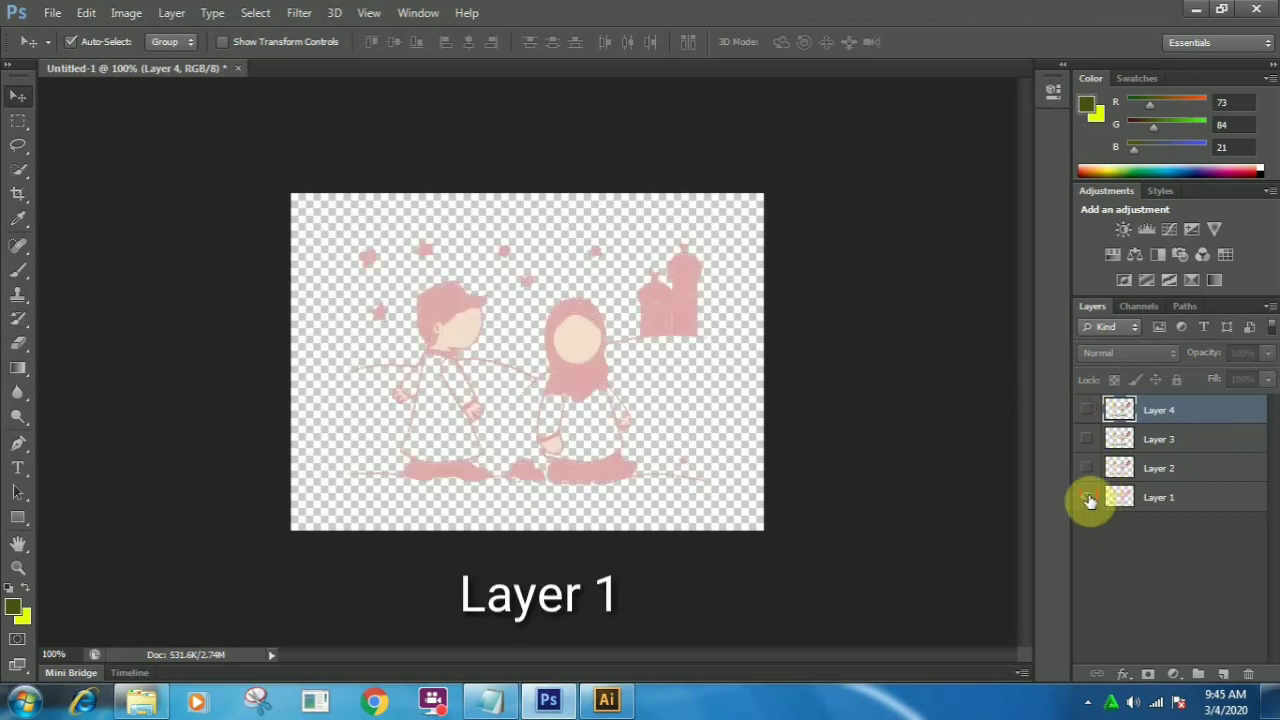
{"action": "left_click", "coordinate": [1090, 470]}
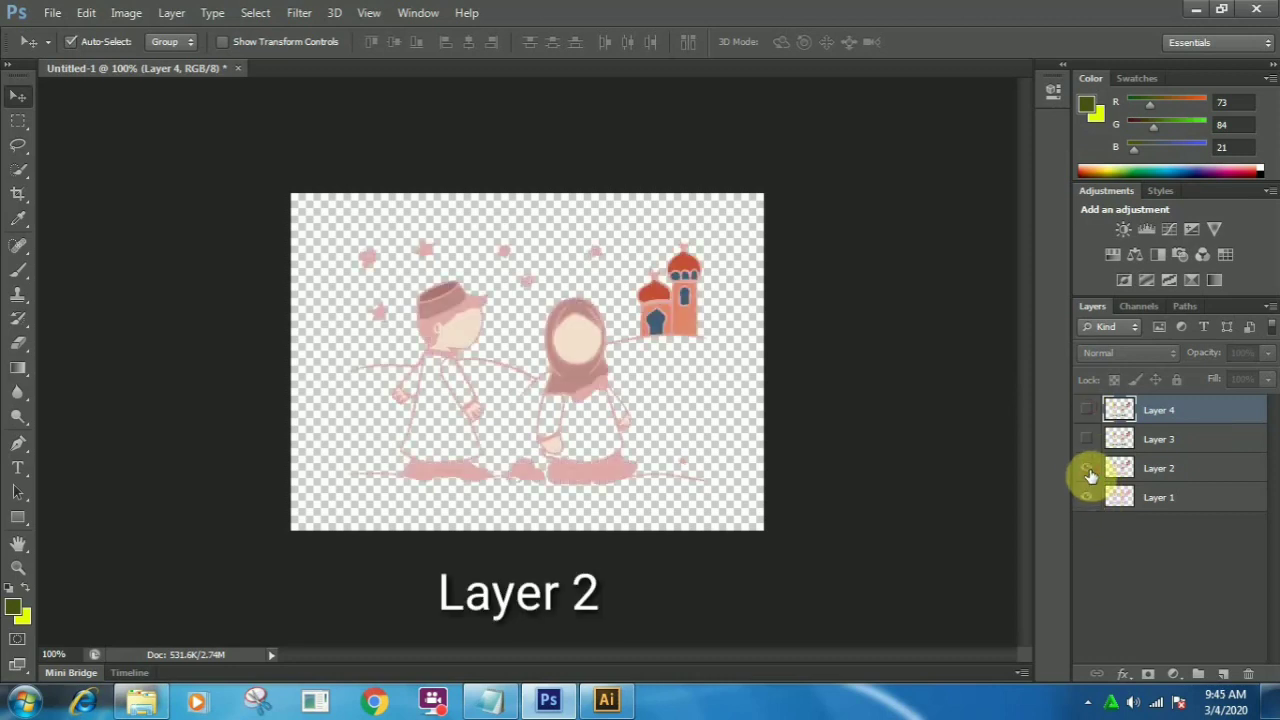
{"action": "left_click", "coordinate": [1090, 440]}
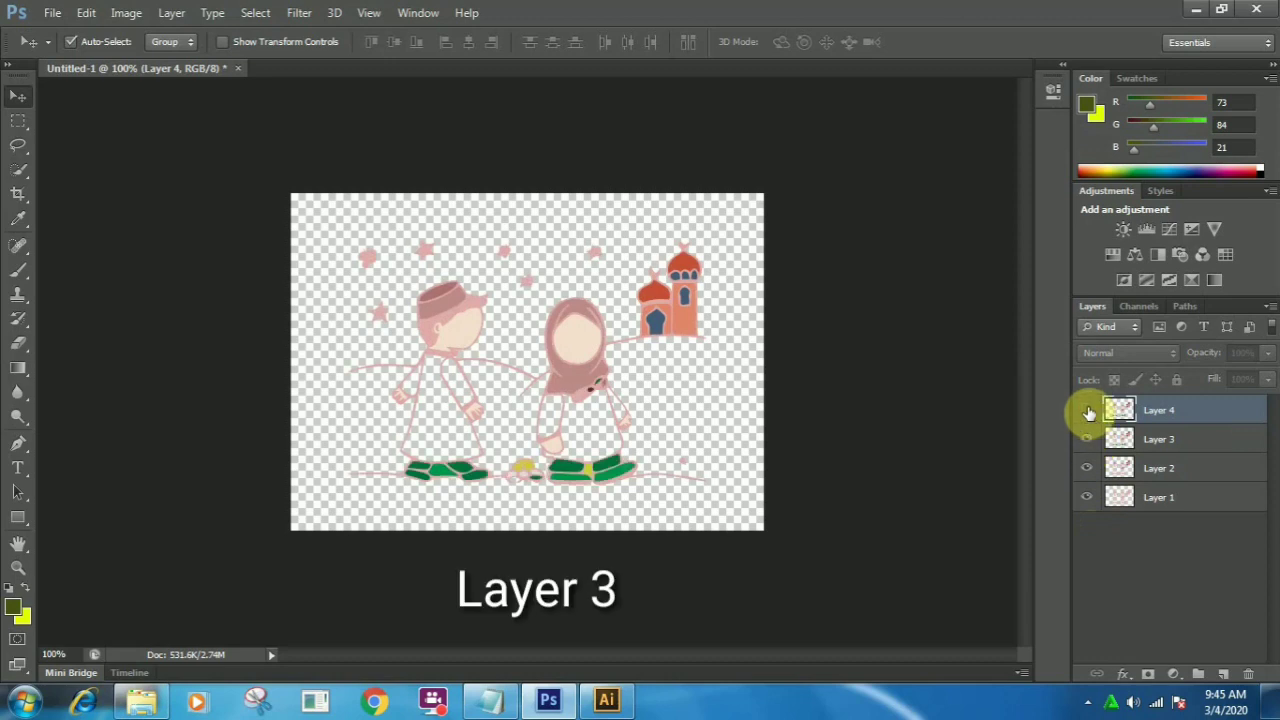
{"action": "left_click", "coordinate": [1089, 411]}
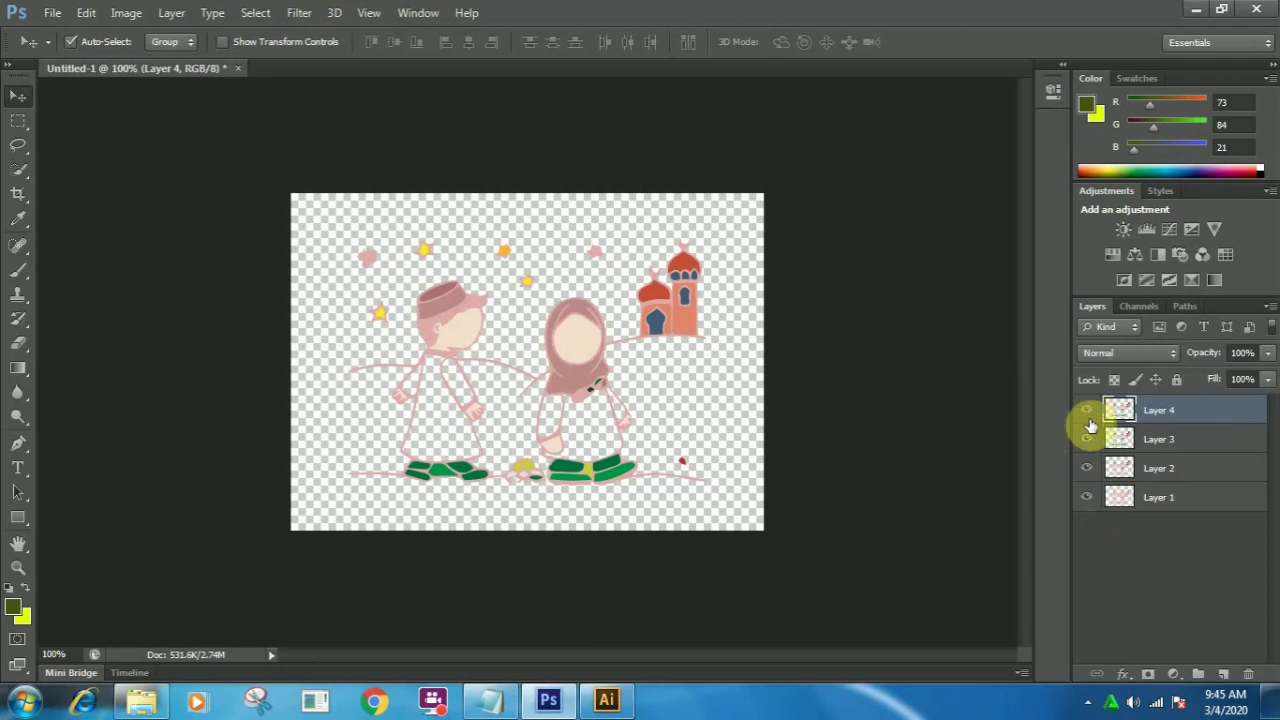
Step: Hide all four layers again and repeatedly toggle Layer 1 to examine its artwork, leaving it hidden
{"action": "left_click_drag", "start_coordinate": [1090, 415], "coordinate": [1090, 503]}
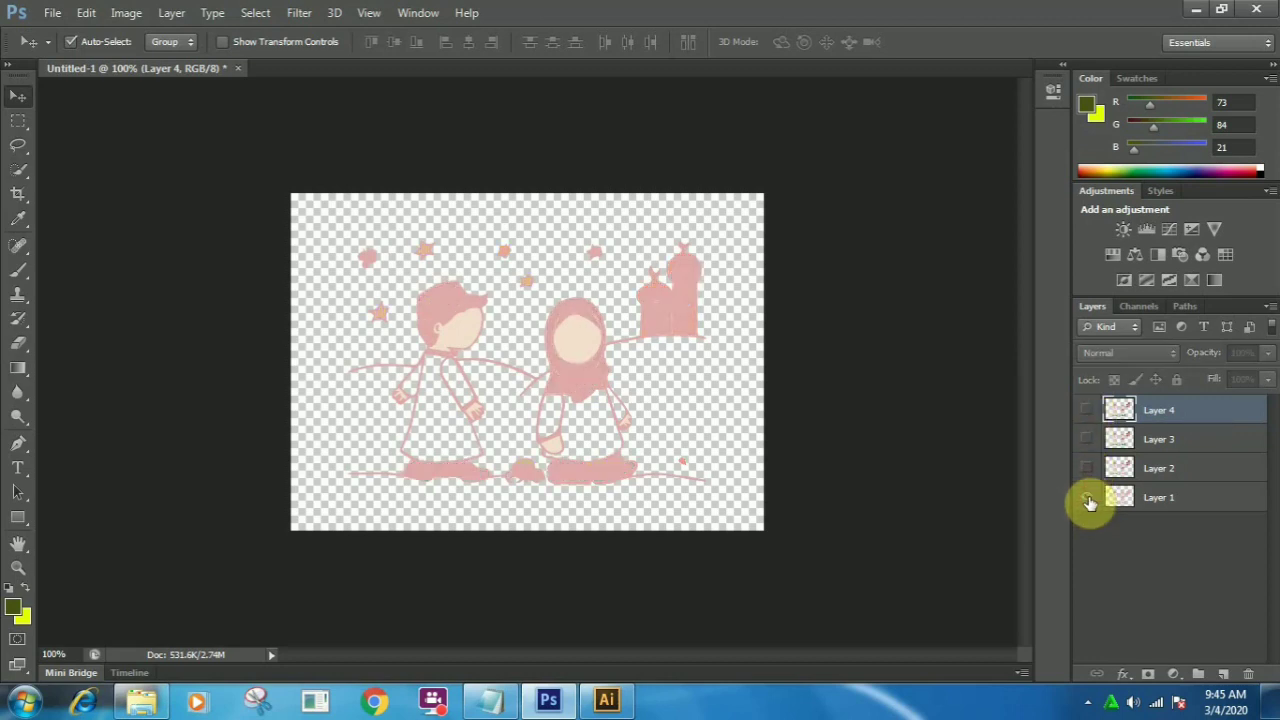
{"action": "left_click", "coordinate": [1090, 503]}
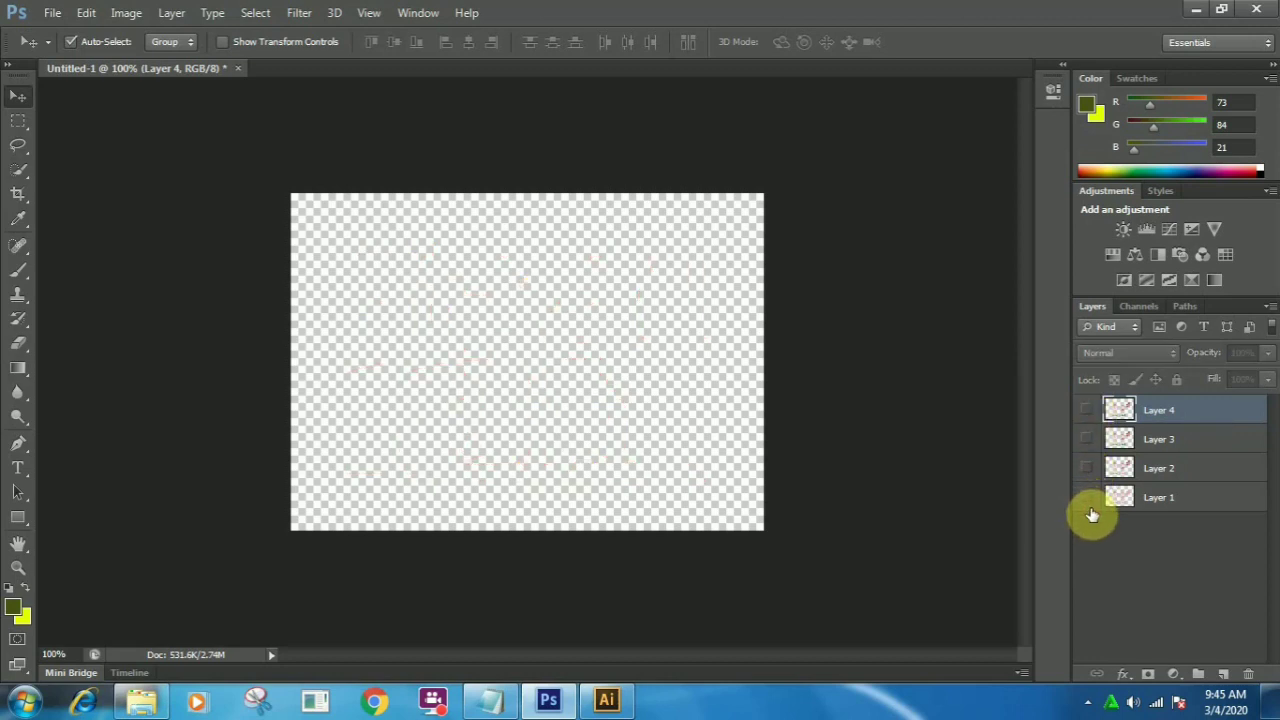
{"action": "left_click", "coordinate": [1088, 499]}
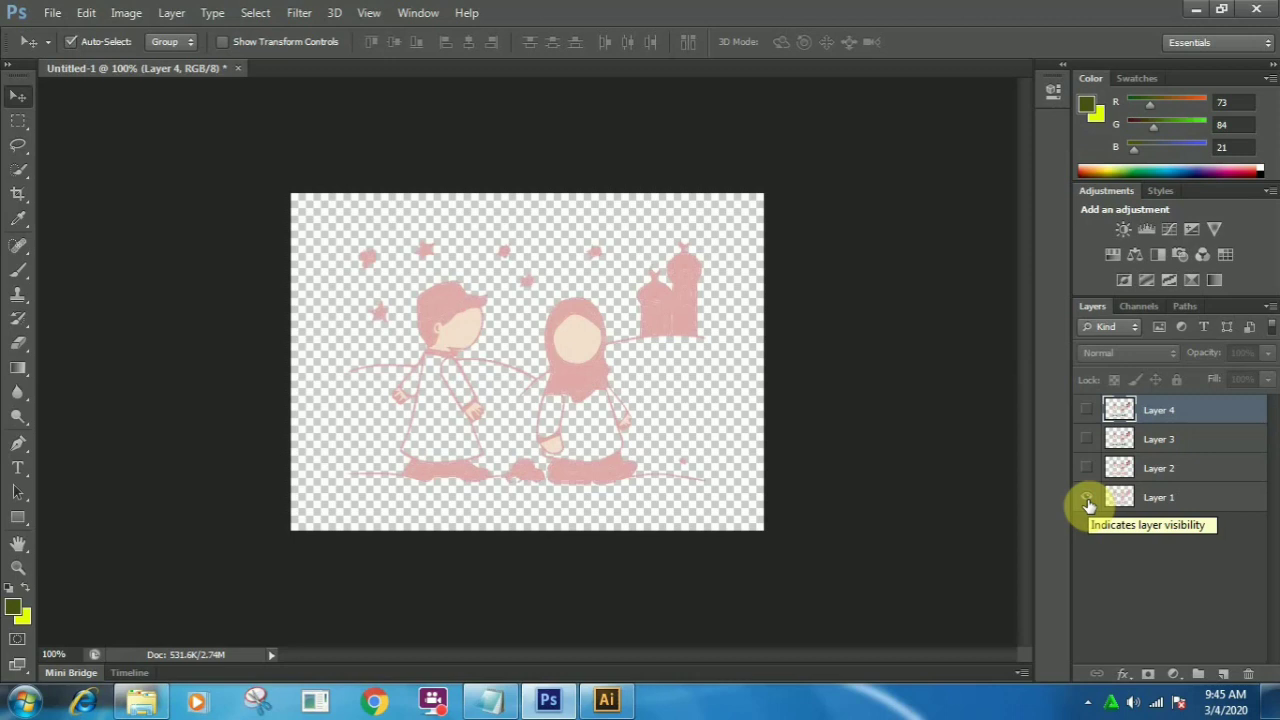
{"action": "left_click", "coordinate": [1088, 500]}
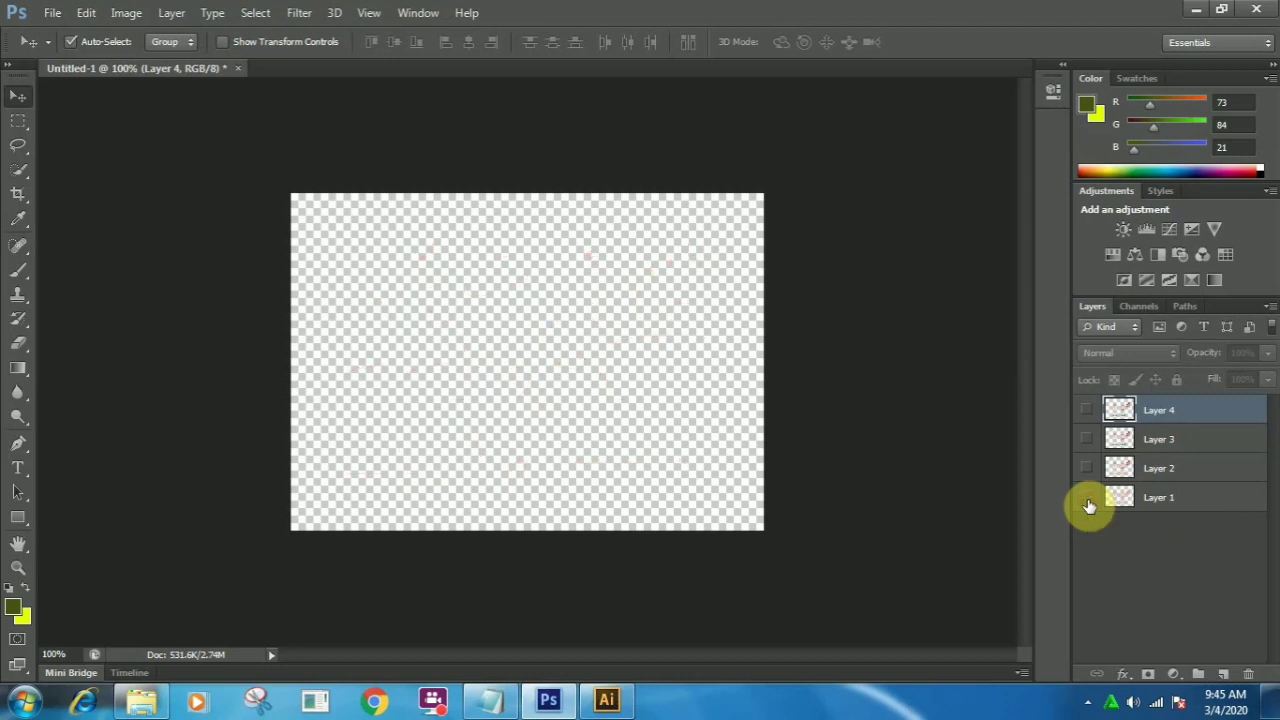
{"action": "left_click", "coordinate": [1088, 499]}
{"action": "left_click", "coordinate": [1088, 500]}
{"action": "left_click", "coordinate": [1088, 500]}
{"action": "left_click", "coordinate": [1088, 502]}
Step: Toggle Layer 2 repeatedly to examine its artwork on its own, leaving it hidden
{"action": "left_click", "coordinate": [1092, 472]}
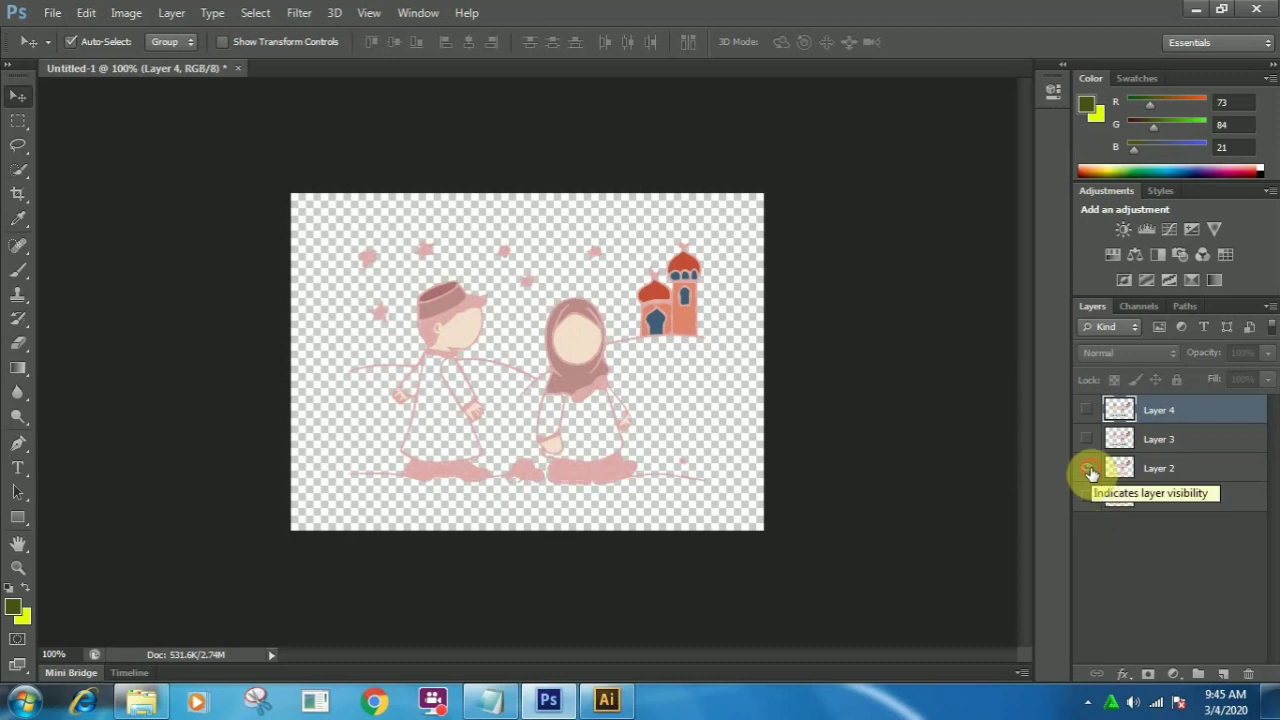
{"action": "left_click", "coordinate": [1090, 472]}
{"action": "left_click", "coordinate": [1091, 473]}
{"action": "left_click", "coordinate": [1091, 473]}
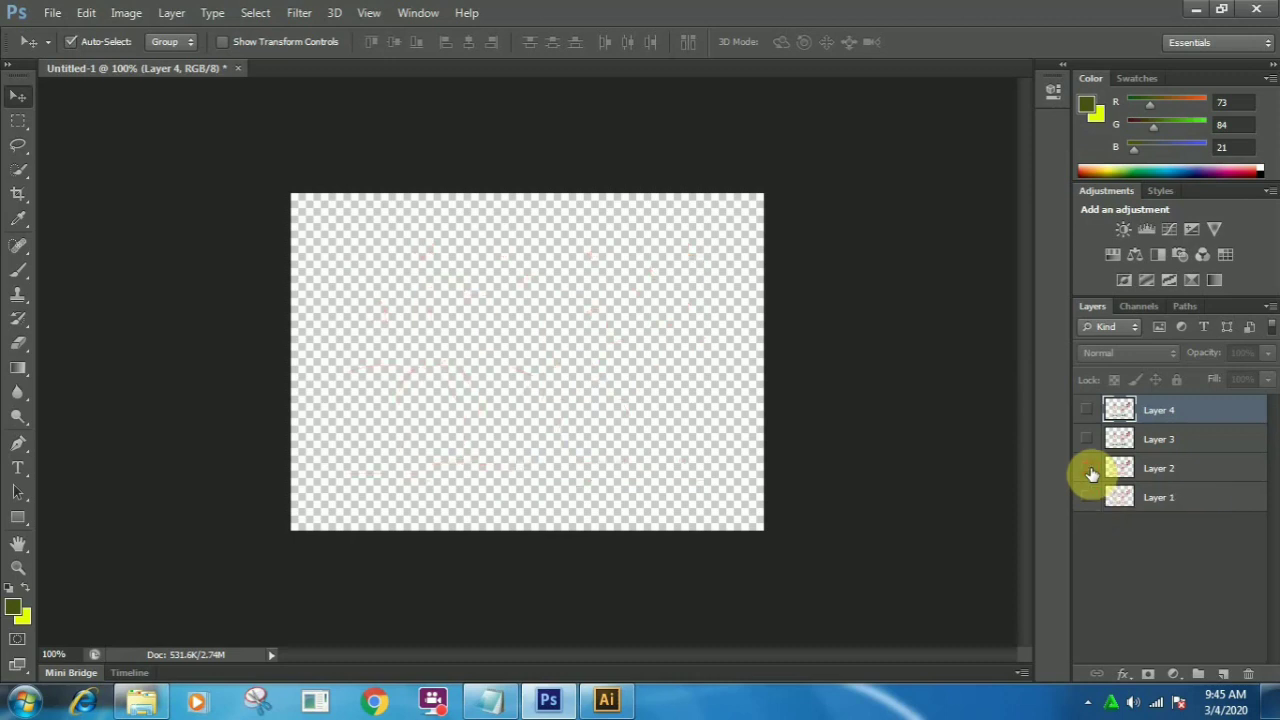
{"action": "left_click", "coordinate": [1091, 473]}
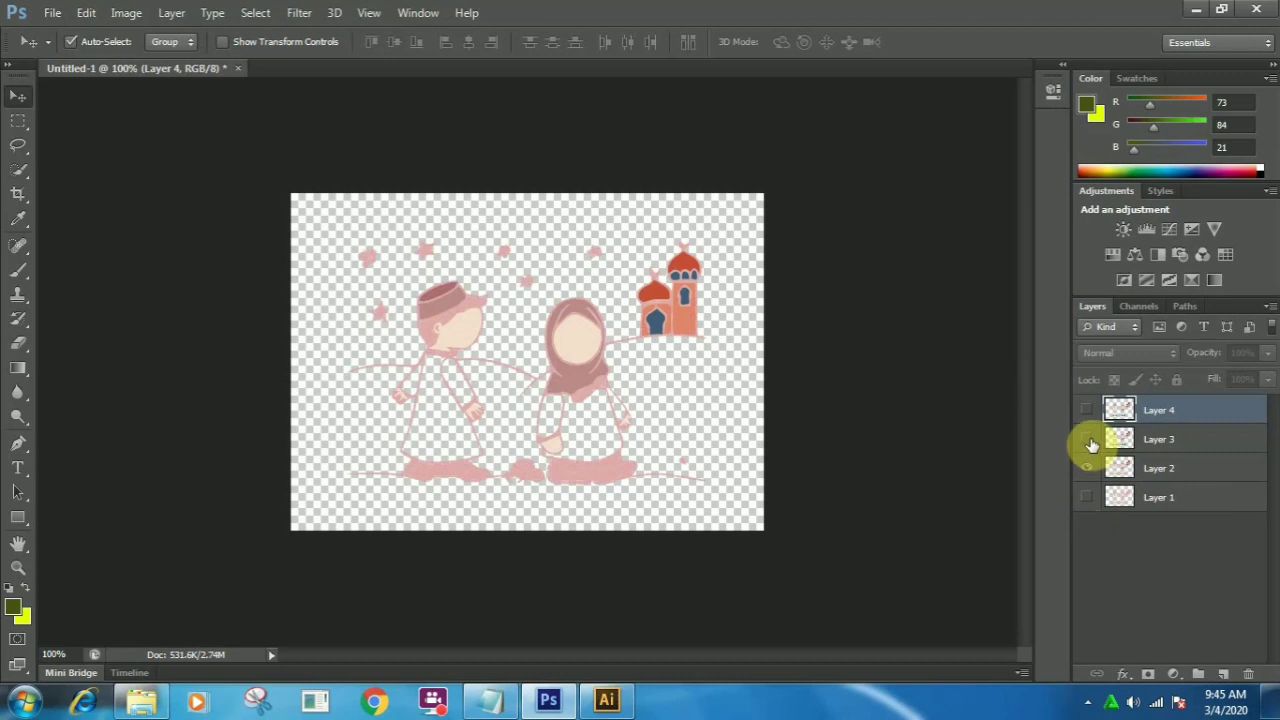
{"action": "left_click", "coordinate": [1091, 471]}
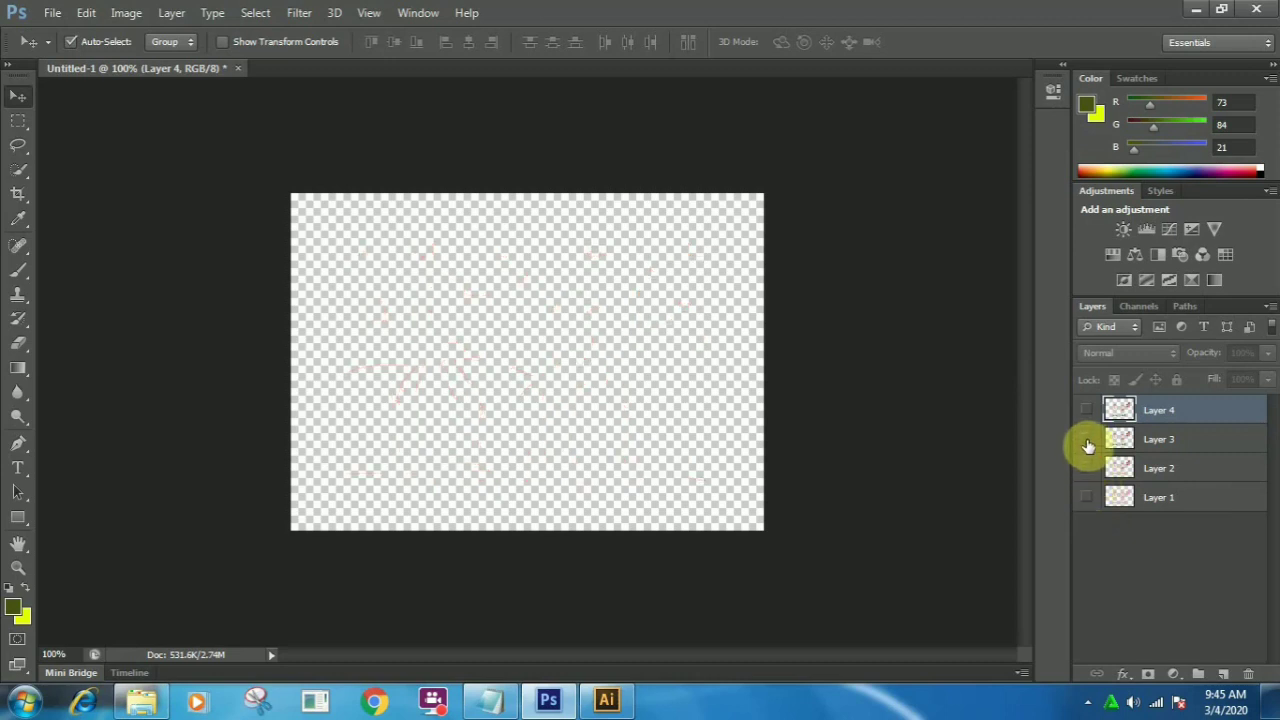
Step: Toggle Layer 3 repeatedly to examine its artwork on its own, leaving it hidden
{"action": "left_click", "coordinate": [1088, 441]}
{"action": "left_click", "coordinate": [1088, 441]}
{"action": "left_click", "coordinate": [1088, 441]}
{"action": "left_click", "coordinate": [1088, 441]}
{"action": "left_click", "coordinate": [1088, 441]}
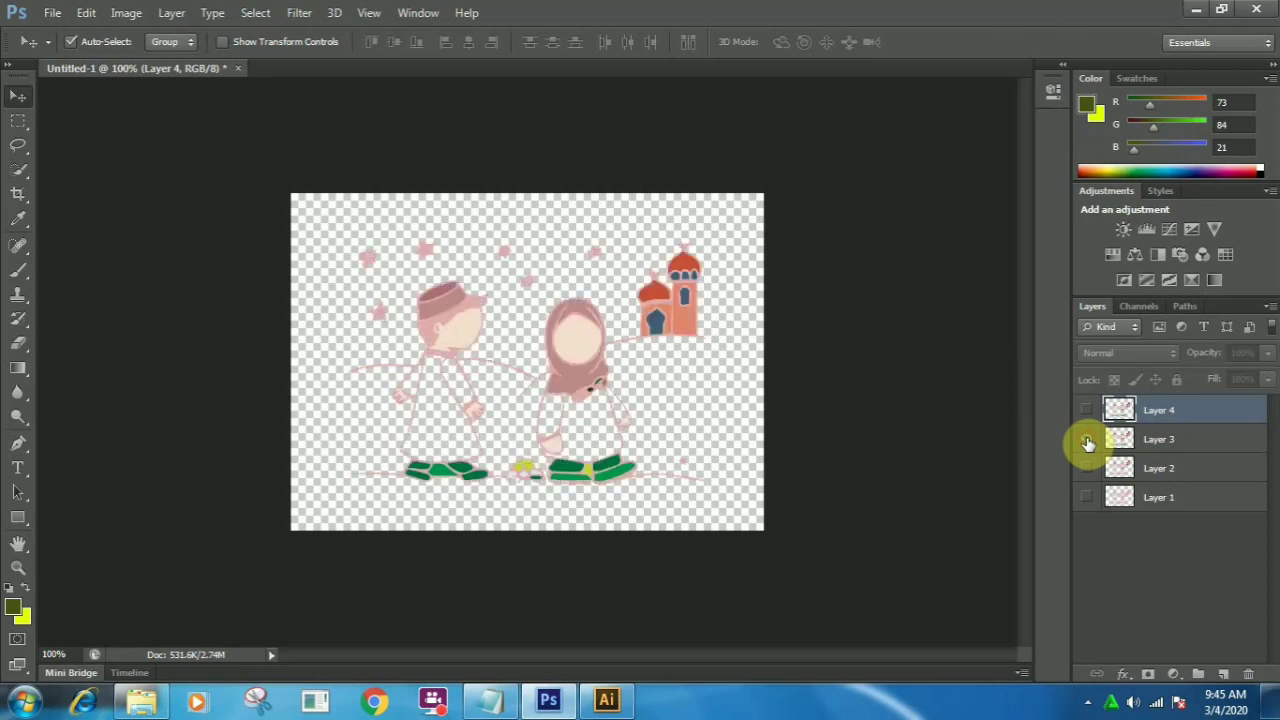
{"action": "left_click", "coordinate": [1088, 441]}
Step: Toggle Layer 4 repeatedly to examine its artwork on its own, leaving it hidden
{"action": "left_click", "coordinate": [1088, 412]}
{"action": "left_click", "coordinate": [1088, 412]}
{"action": "left_click", "coordinate": [1088, 412]}
{"action": "left_click", "coordinate": [1088, 412]}
{"action": "left_click", "coordinate": [1088, 412]}
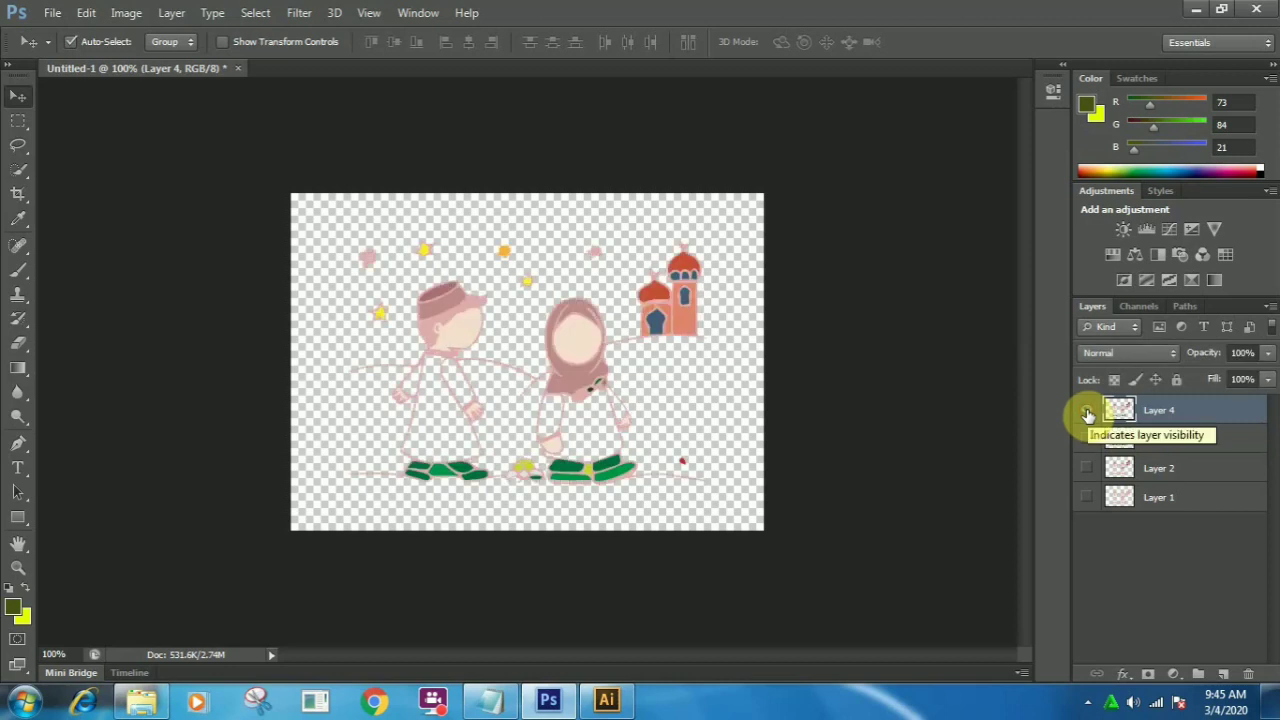
{"action": "left_click", "coordinate": [1088, 412]}
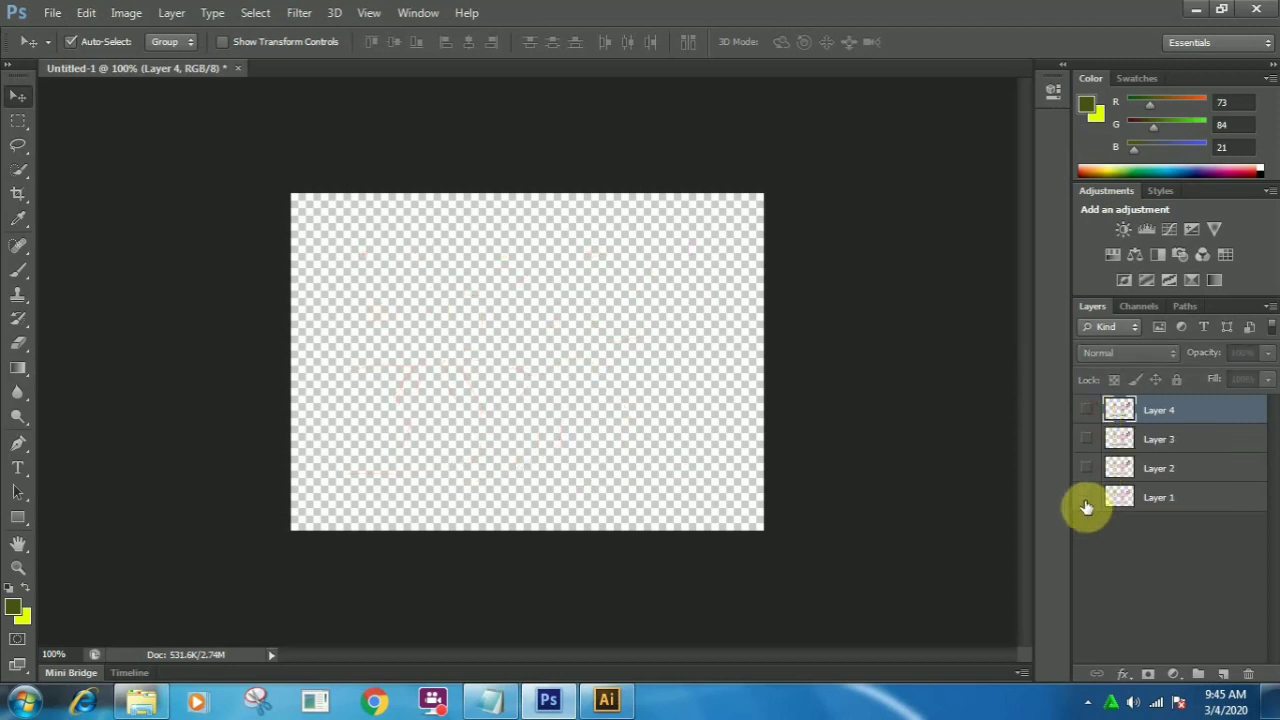
Step: Show Layer 1 and toggle Layer 2 over it to compare their artwork, leaving both layers visible
{"action": "left_click", "coordinate": [1087, 498]}
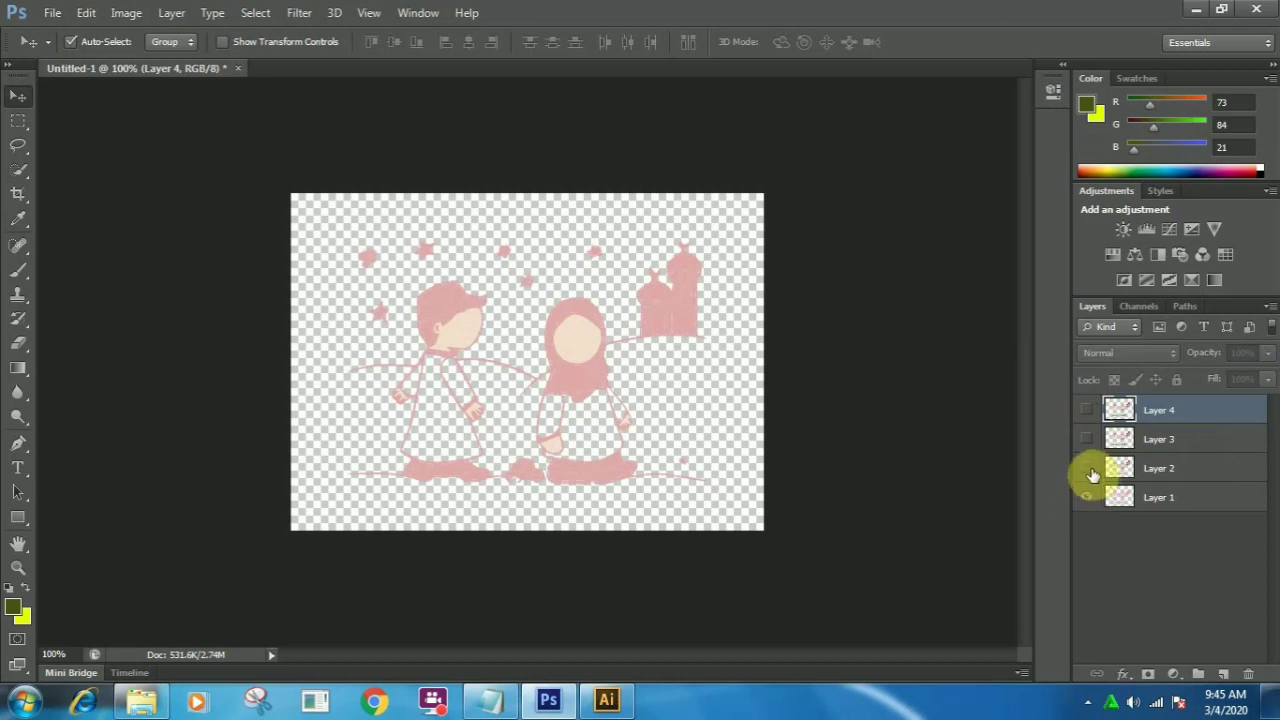
{"action": "left_click", "coordinate": [1092, 472]}
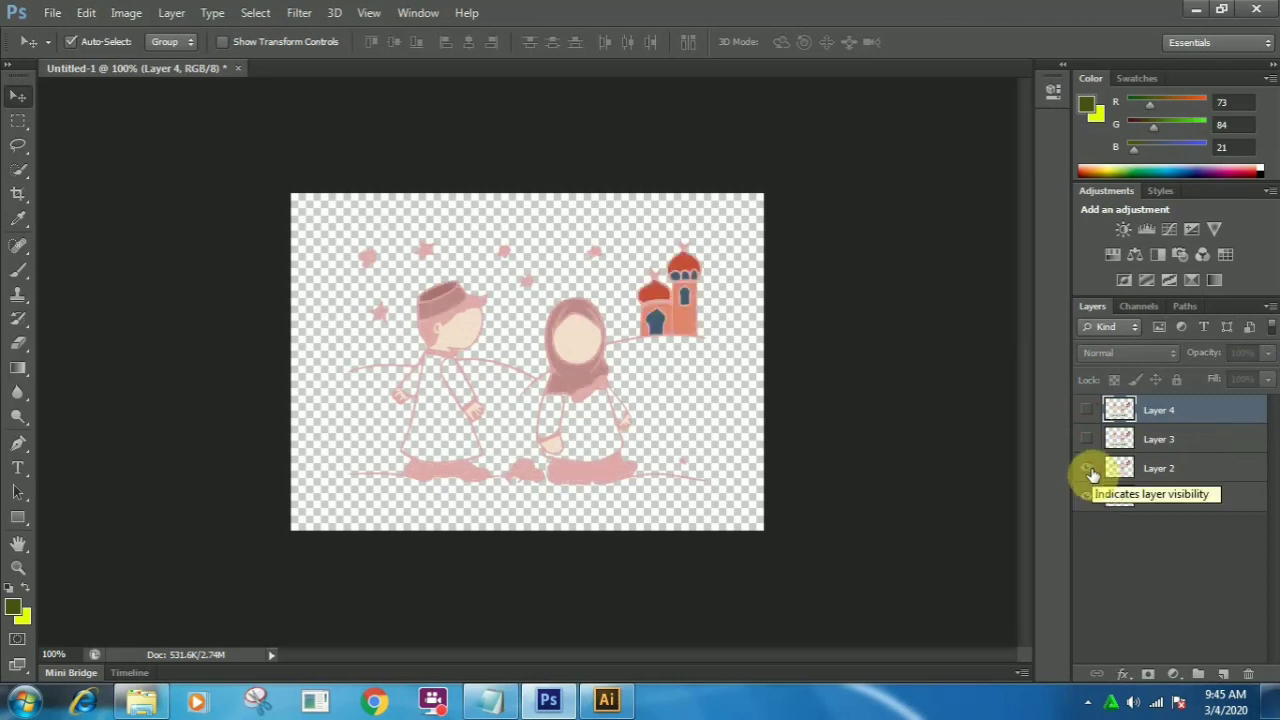
{"action": "left_click", "coordinate": [1092, 473]}
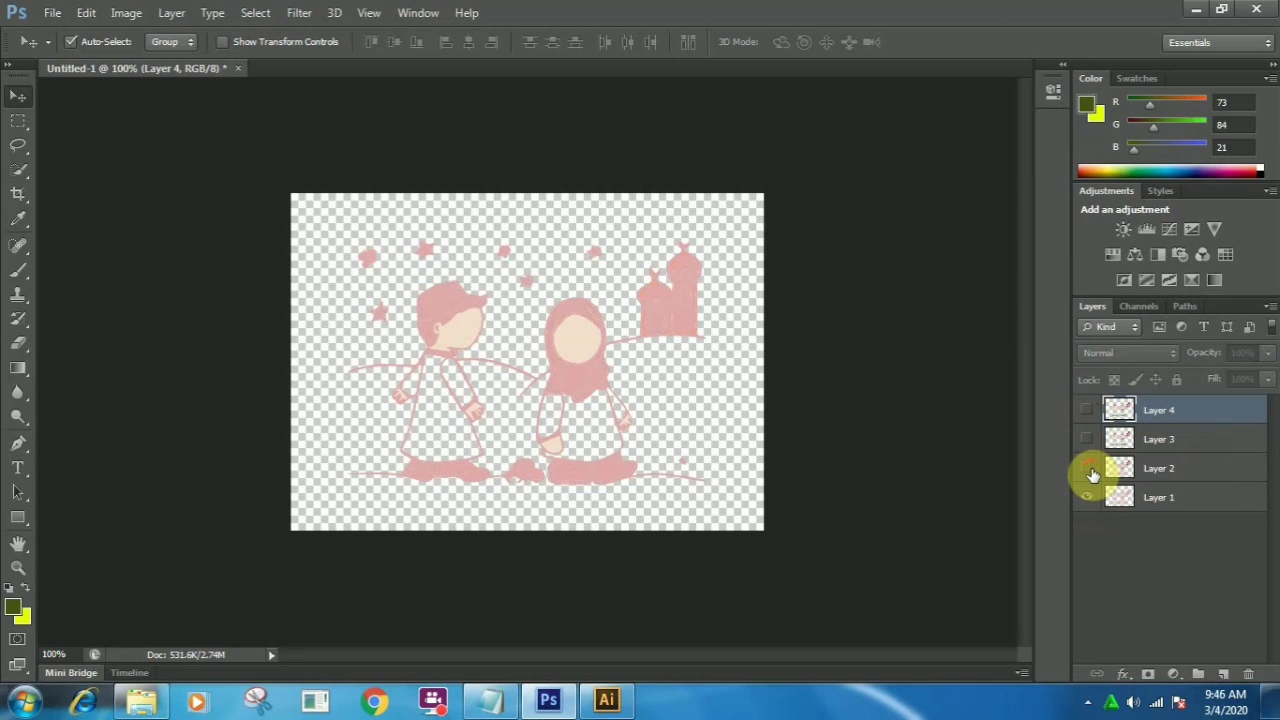
{"action": "left_click", "coordinate": [1093, 473]}
{"action": "left_click", "coordinate": [1093, 474]}
{"action": "left_click", "coordinate": [1093, 474]}
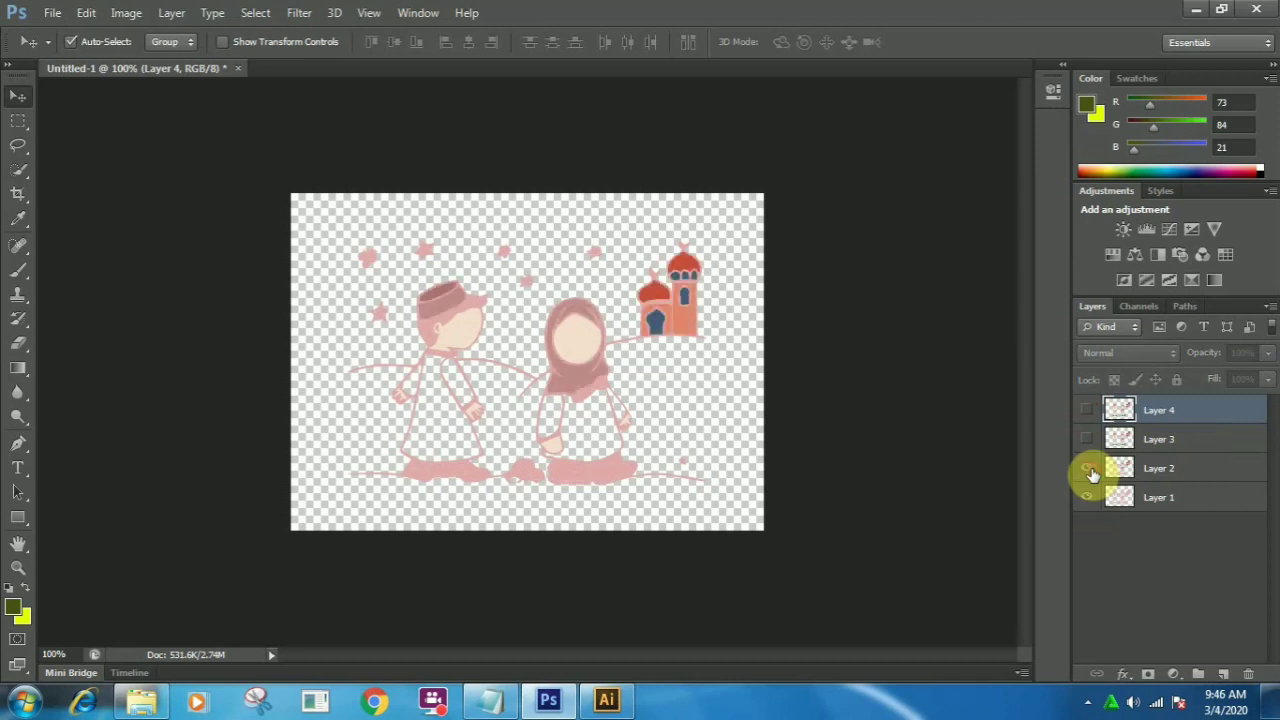
Step: Toggle Layer 3 over the two lower layers to compare, leave it visible, and show Layer 4 as well
{"action": "left_click", "coordinate": [1088, 442]}
{"action": "left_click", "coordinate": [1088, 442]}
{"action": "left_click", "coordinate": [1088, 442]}
{"action": "left_click", "coordinate": [1088, 442]}
{"action": "left_click", "coordinate": [1088, 442]}
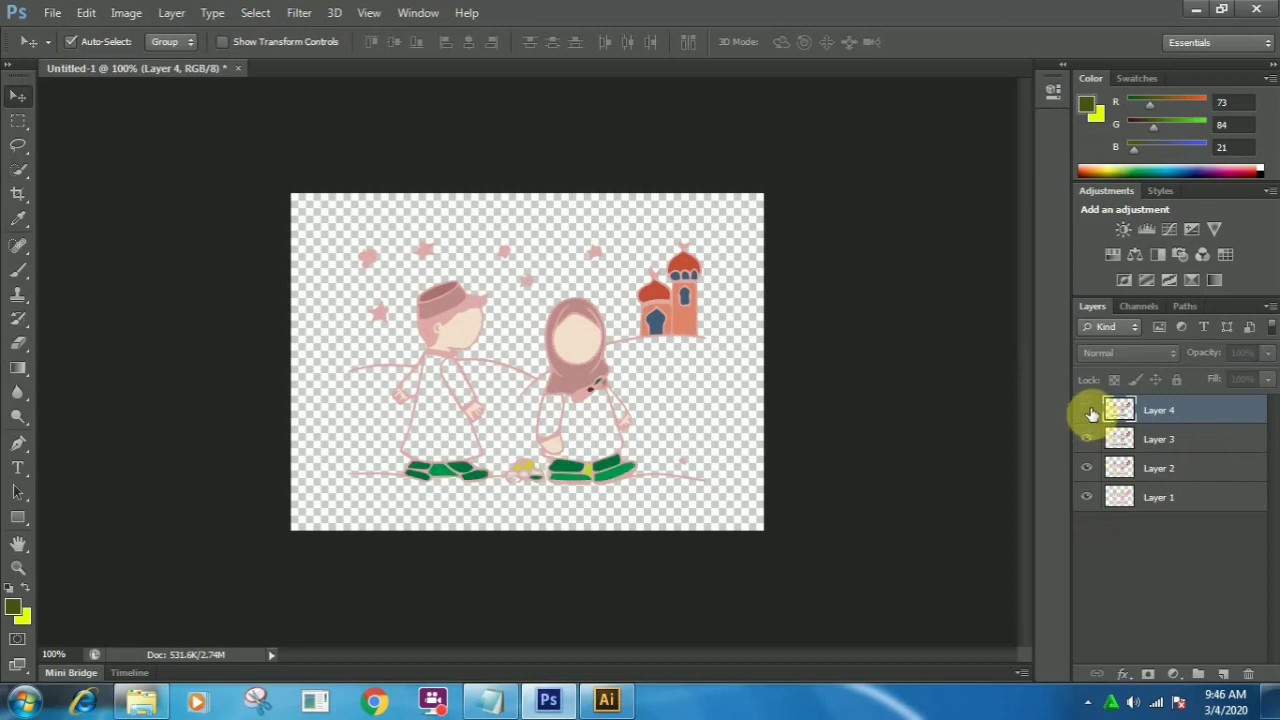
{"action": "left_click", "coordinate": [1090, 412]}
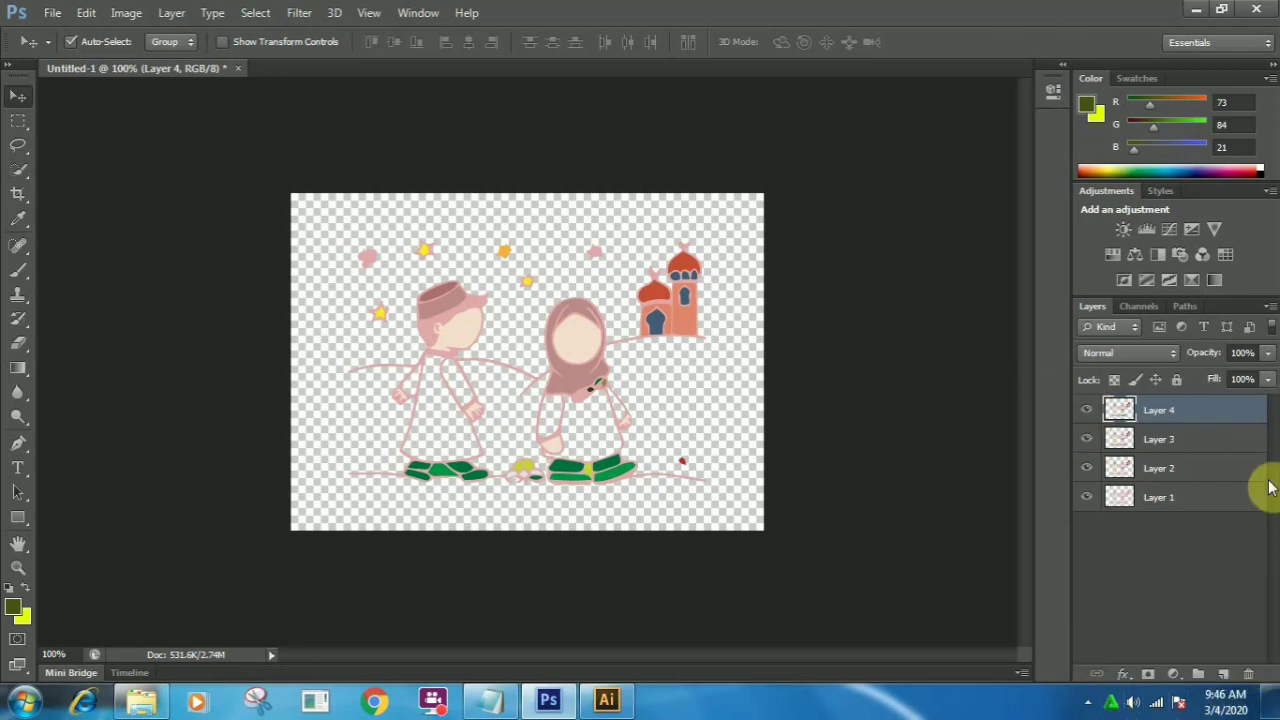
Step: Flatten the image, combining all four visible layers into a single background layer
{"action": "left_click", "coordinate": [1268, 309]}
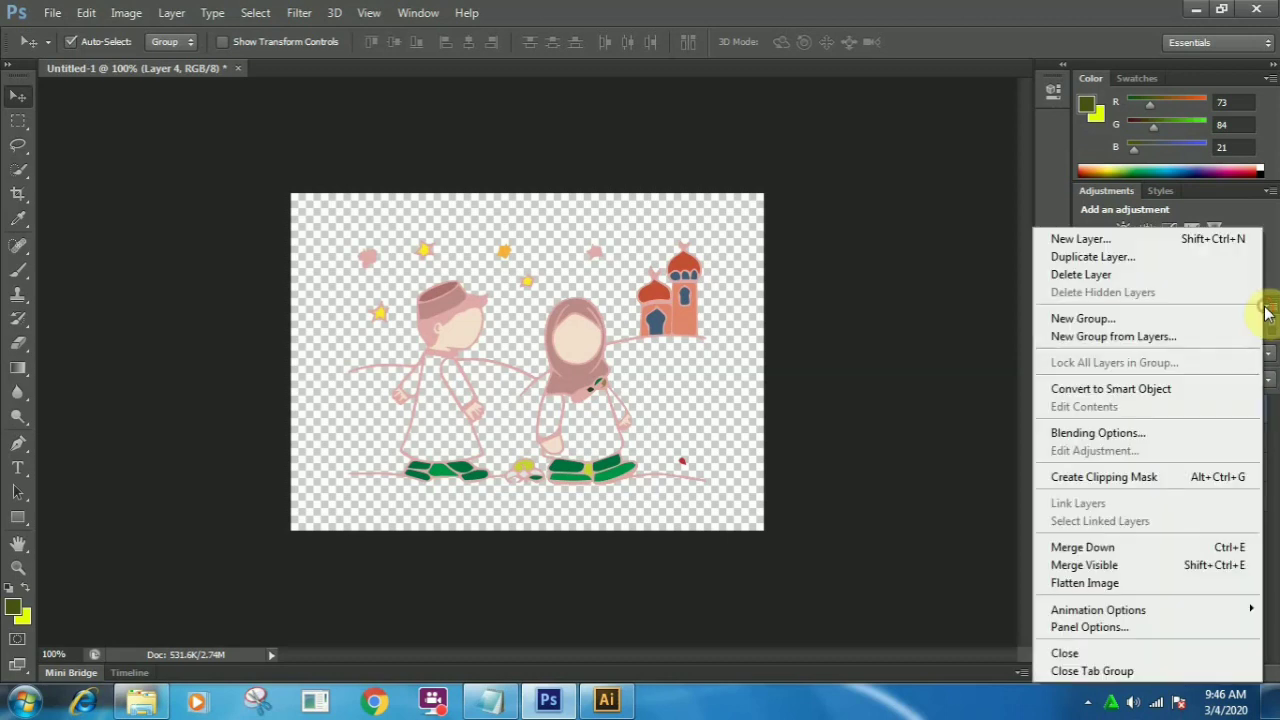
{"action": "left_click", "coordinate": [1141, 582]}
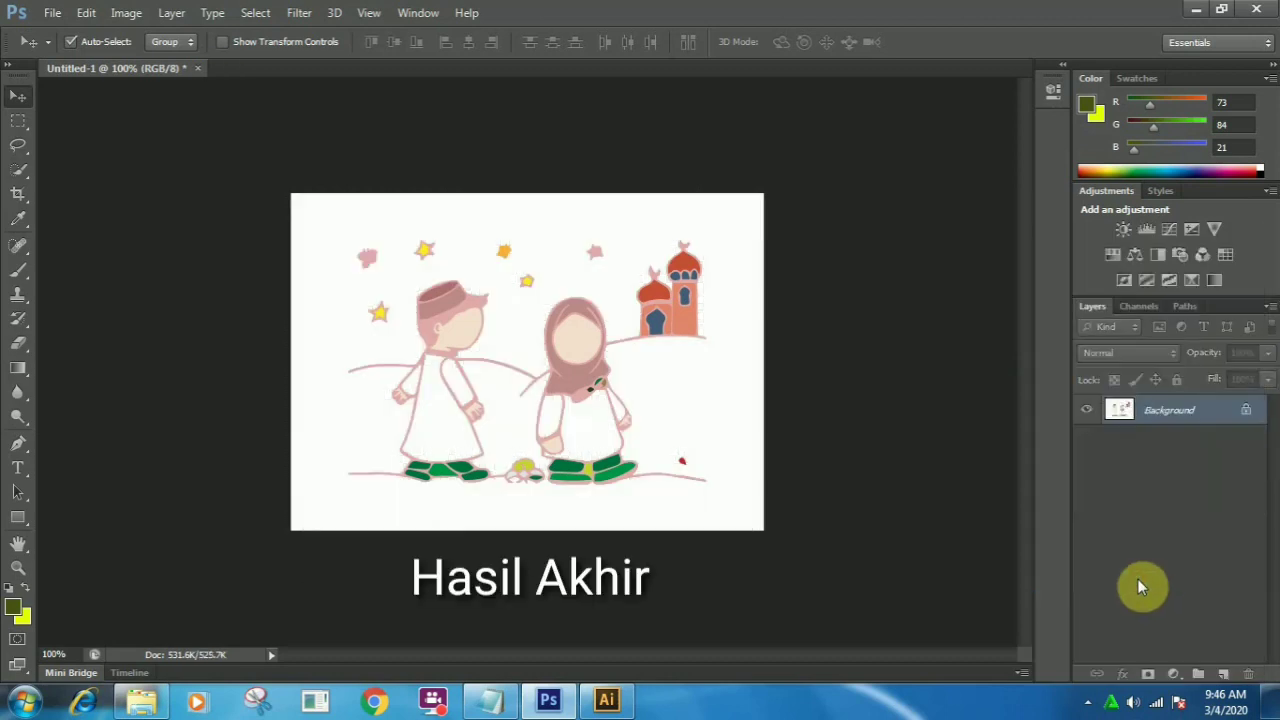